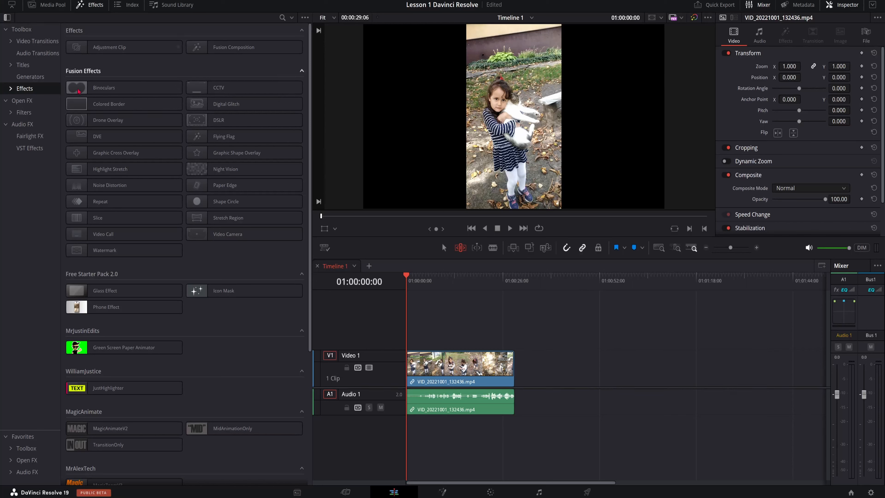
- Browse the toolbox's video transitions, from the Dissolve group through Fusion Transitions to mTransition Luma
click(12, 30)
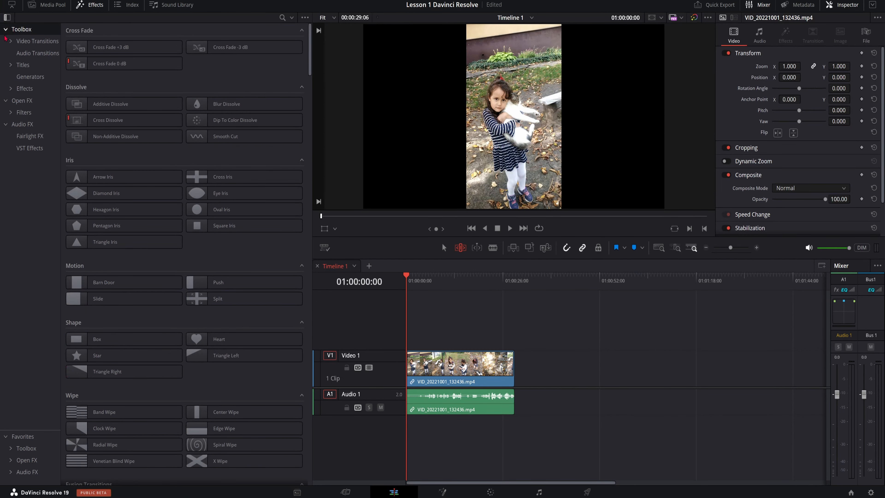
click(39, 44)
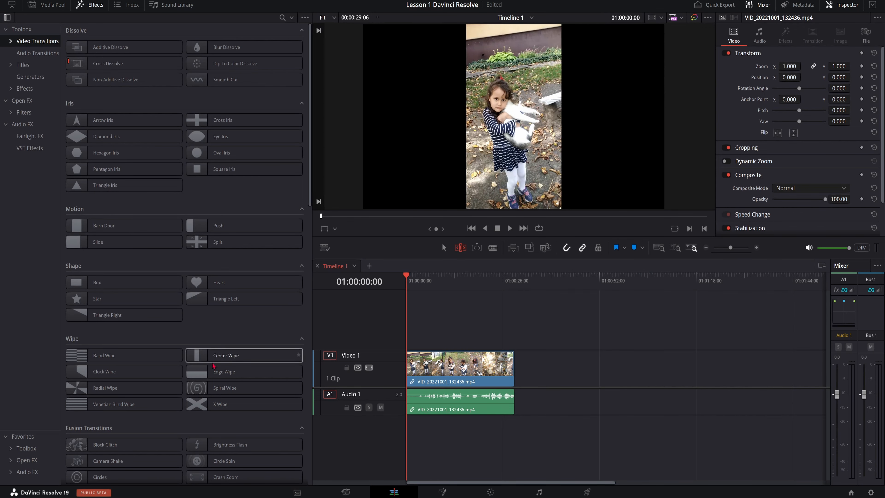
scroll(126, 244, down, 5)
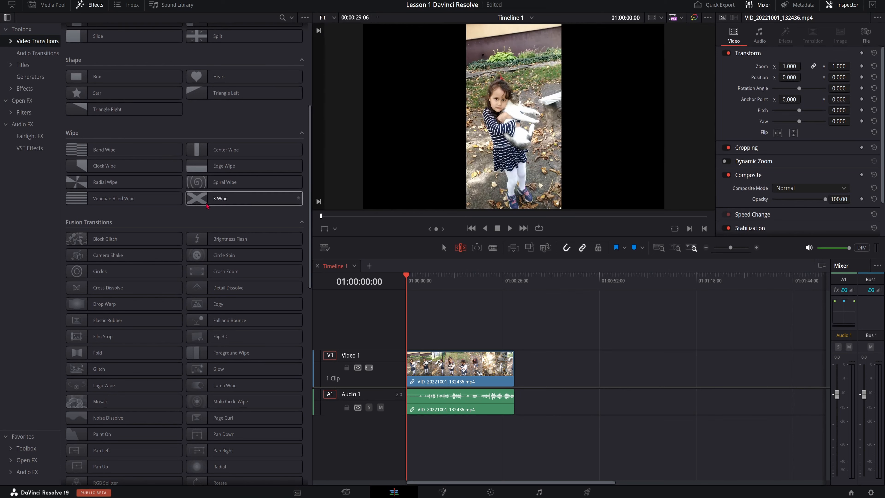
scroll(136, 254, down, 11)
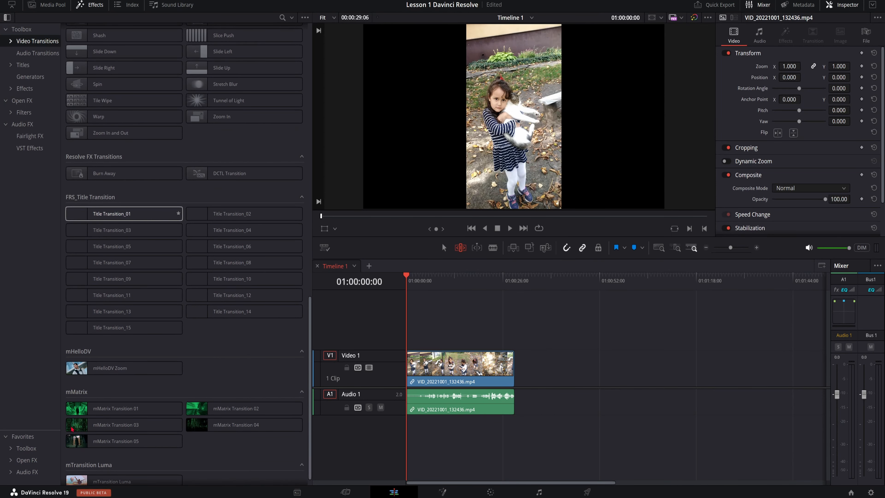
scroll(71, 428, down, 1)
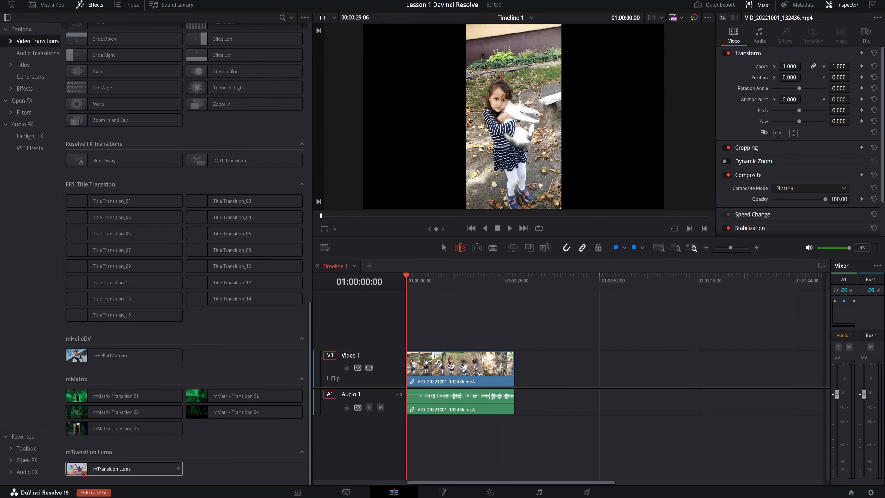
scroll(81, 310, up, 15)
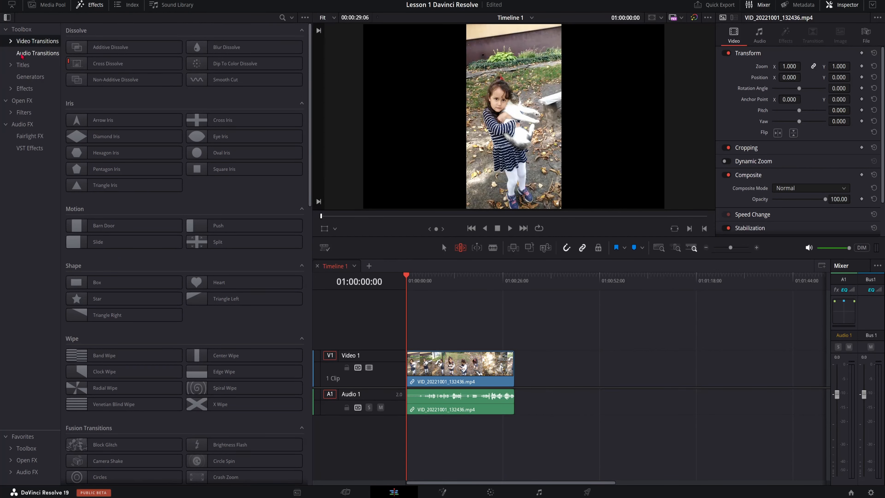
- Examine the audio transitions and the title templates, including Fusion Titles, gradient backgrounds, Clean Motion 2.0 and Essentials
click(21, 56)
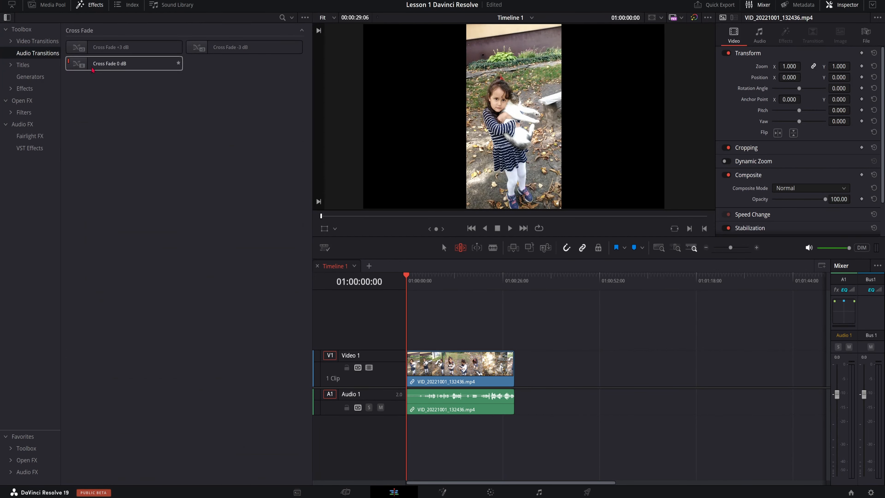
click(15, 66)
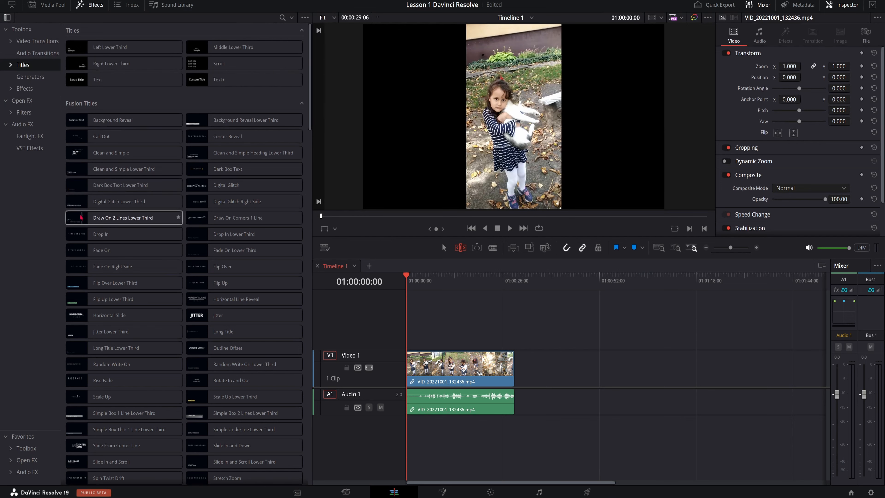
scroll(211, 270, down, 2)
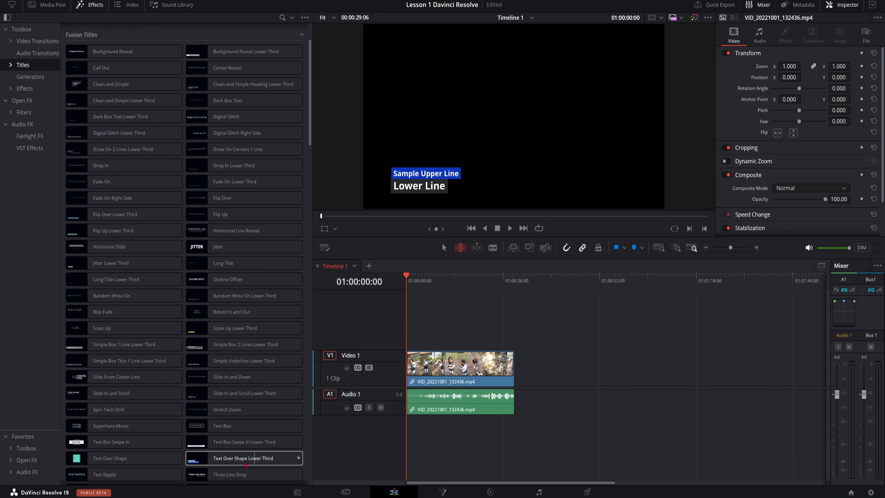
scroll(246, 465, down, 10)
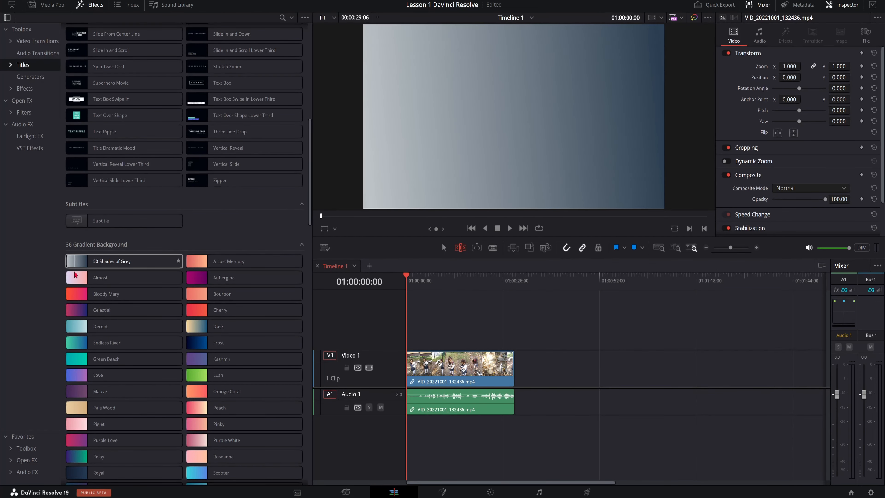
scroll(190, 374, down, 5)
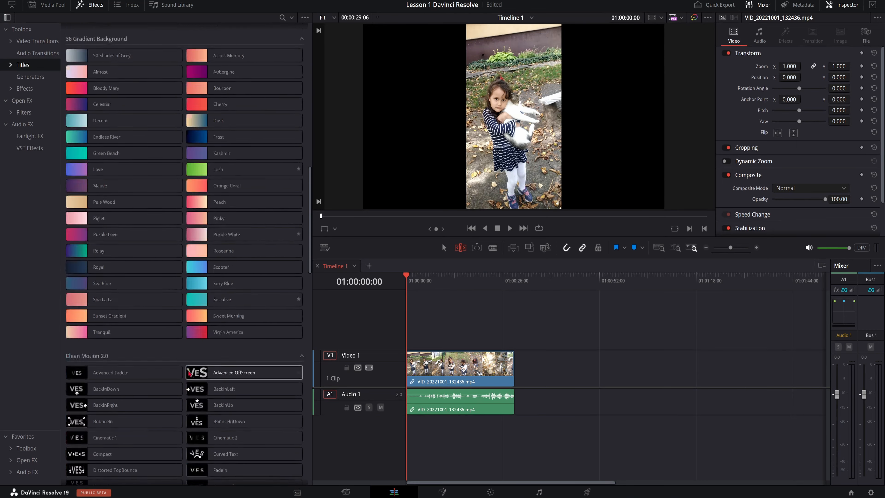
scroll(190, 374, down, 4)
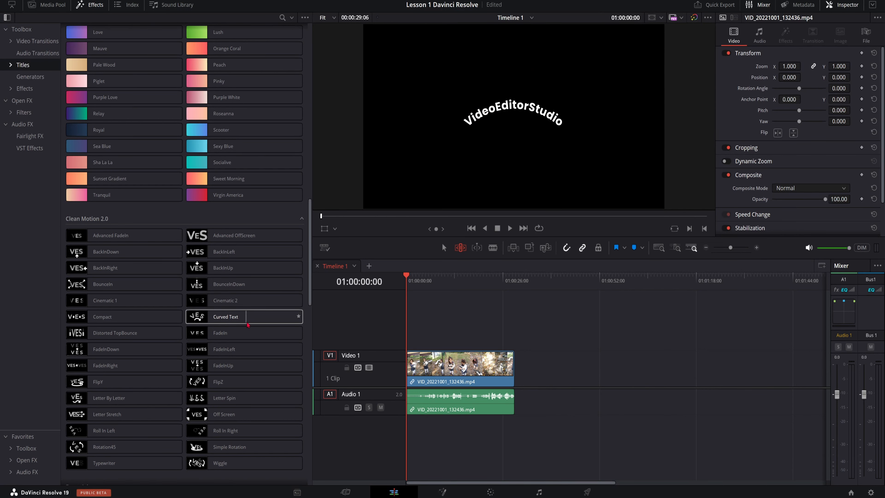
scroll(184, 349, down, 10)
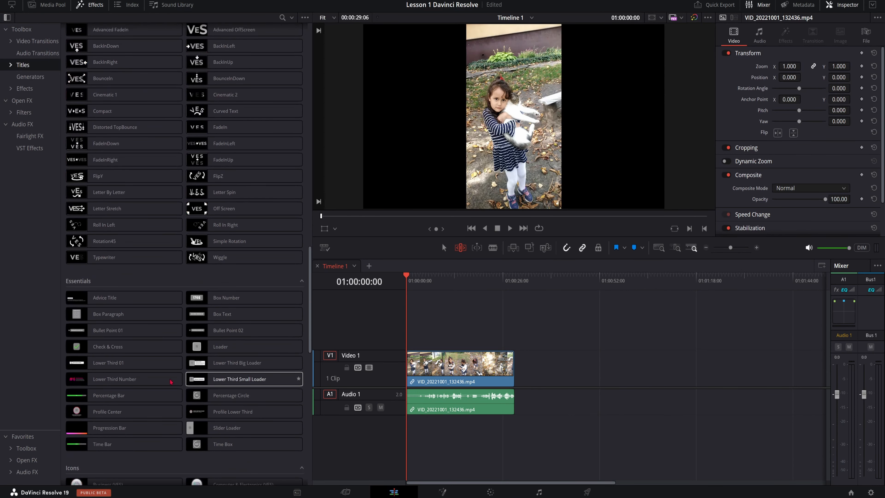
scroll(160, 363, down, 5)
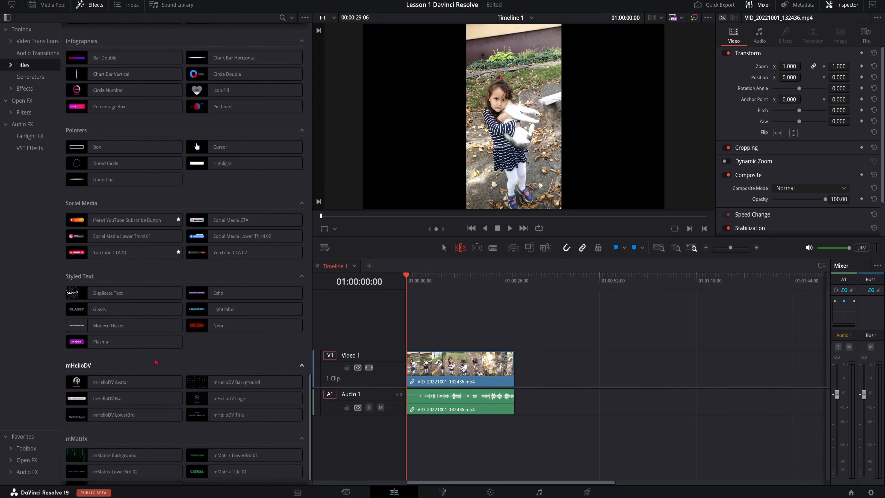
scroll(160, 362, up, 10)
- Examine the generators and expand the effects category to view the MotionVFX and MrAlexTech collections
click(30, 77)
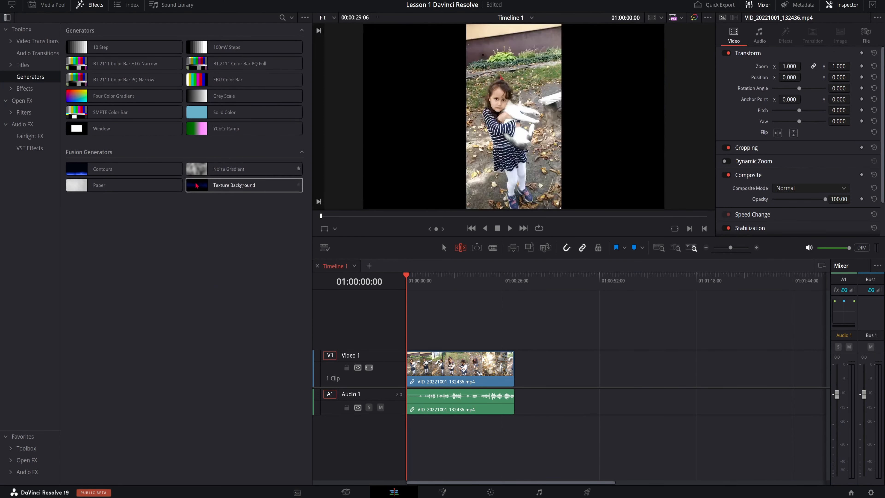
click(24, 89)
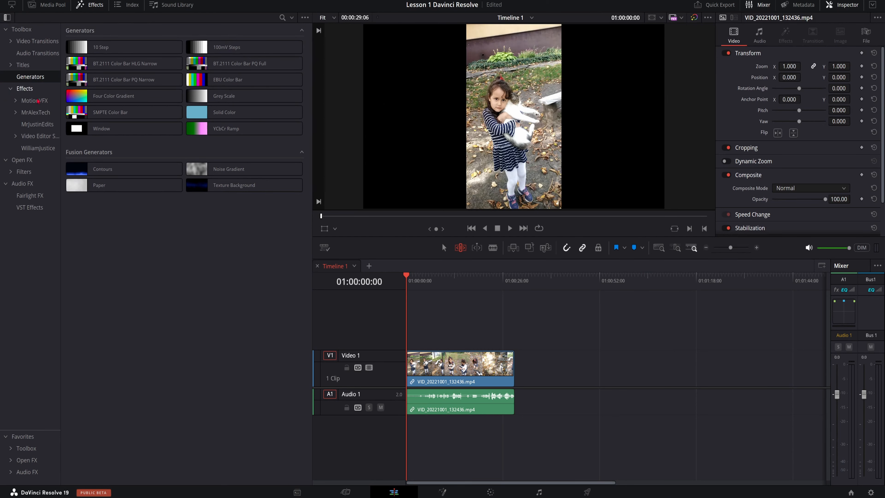
click(27, 102)
click(31, 113)
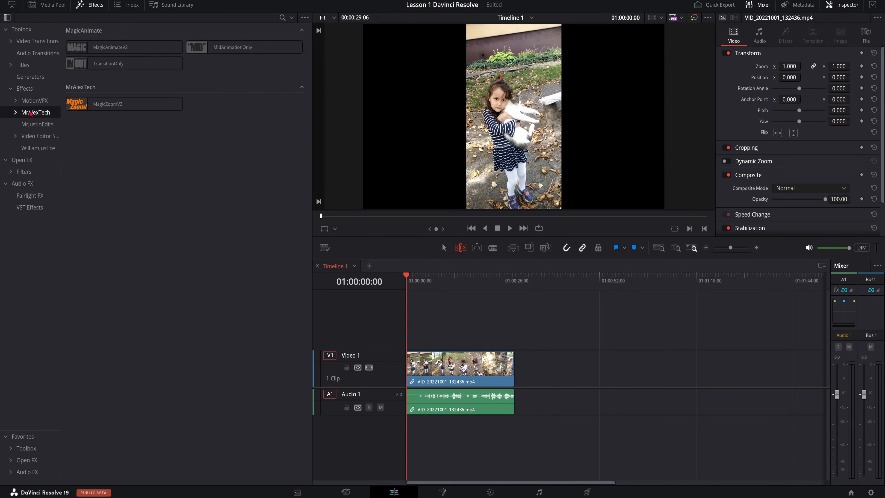
- Browse the Open FX library and expand its filters to the Resolve FX group
click(11, 161)
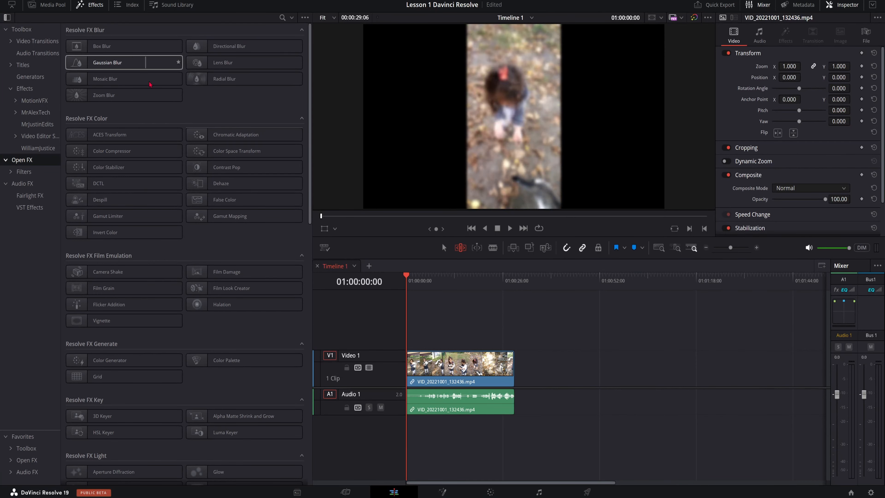
scroll(183, 310, down, 15)
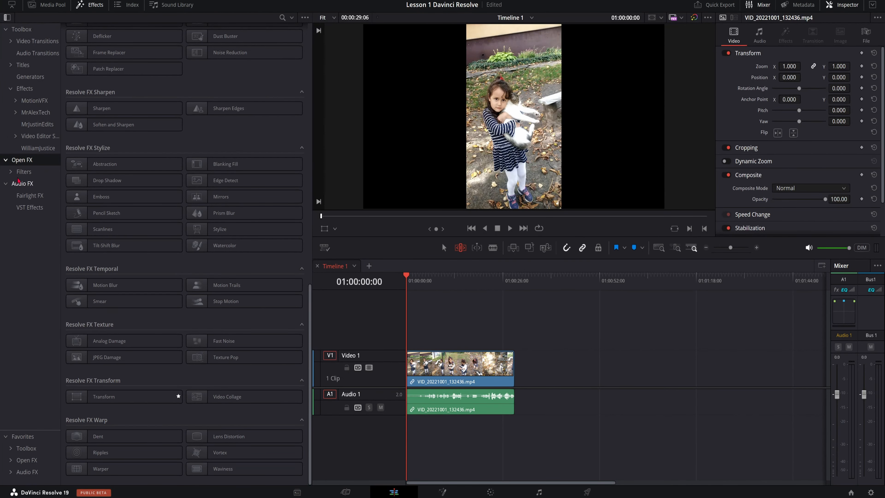
click(11, 171)
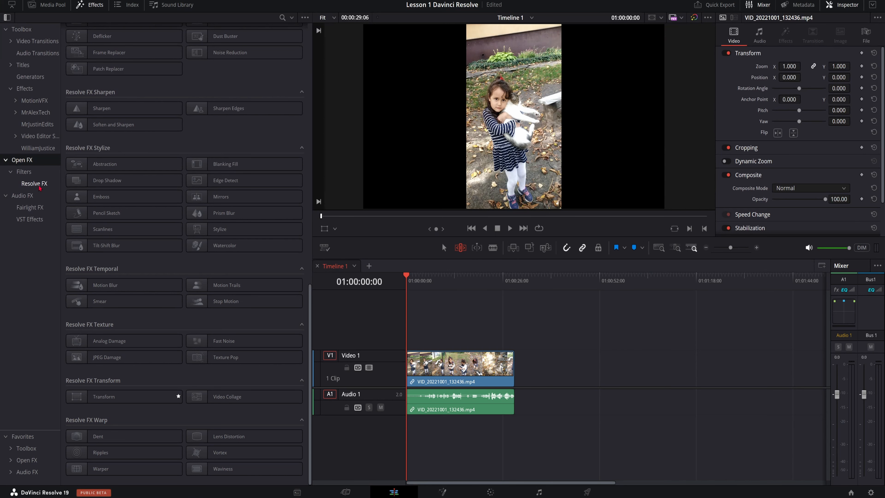
click(38, 187)
- Examine the Fairlight FX and VST audio effects, and return to the titles with the playhead at the timeline start
click(23, 207)
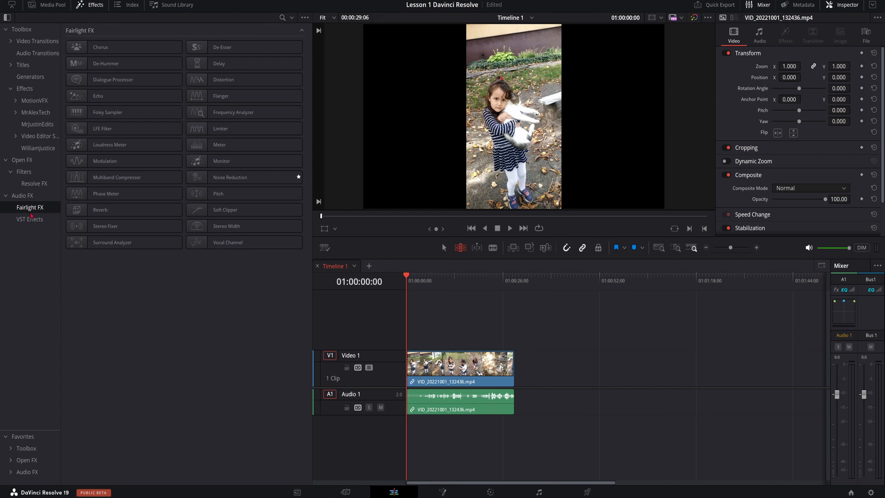
click(39, 219)
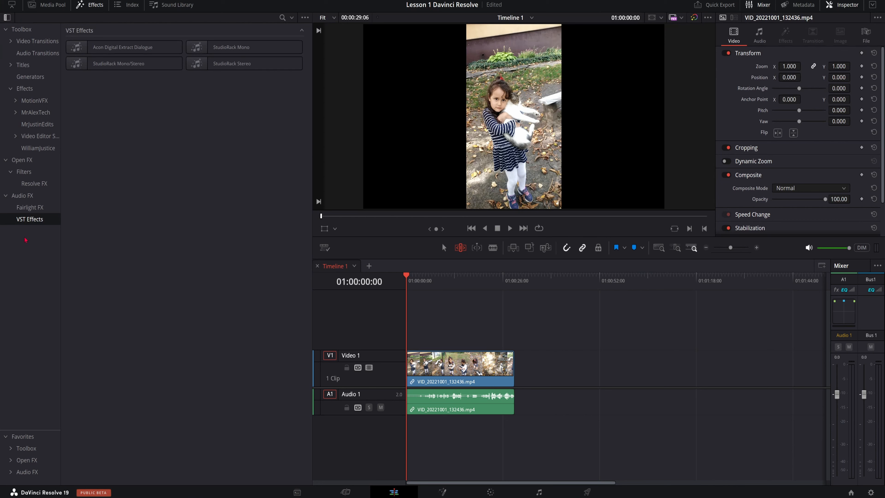
click(11, 65)
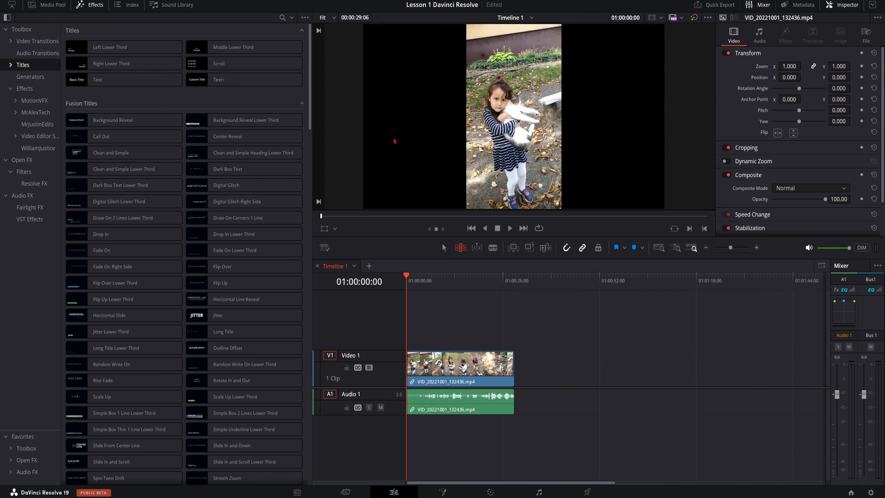
mouse_move(411, 281)
mouse_down()
mouse_move(448, 279)
mouse_move(407, 279)
mouse_up()
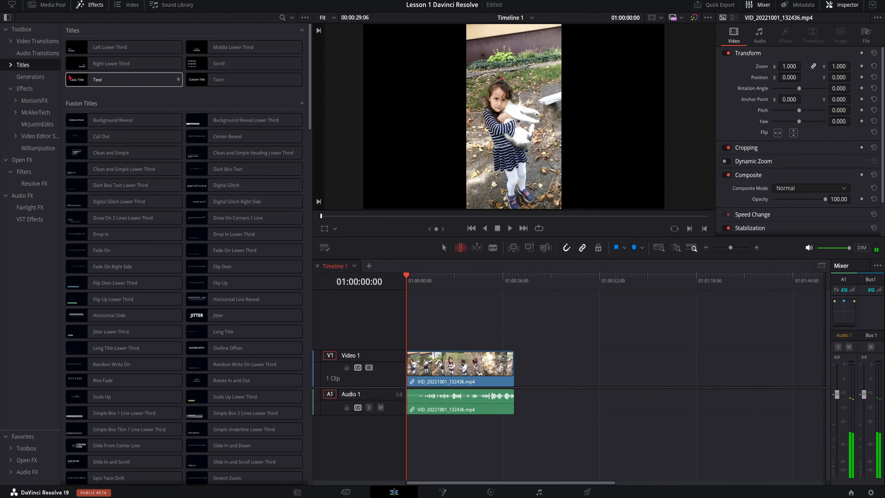
- Show the edit index and split the timeline clip at 01:00:05:02, 01:00:10:18, 01:00:17:00 and 01:00:23:06
click(127, 4)
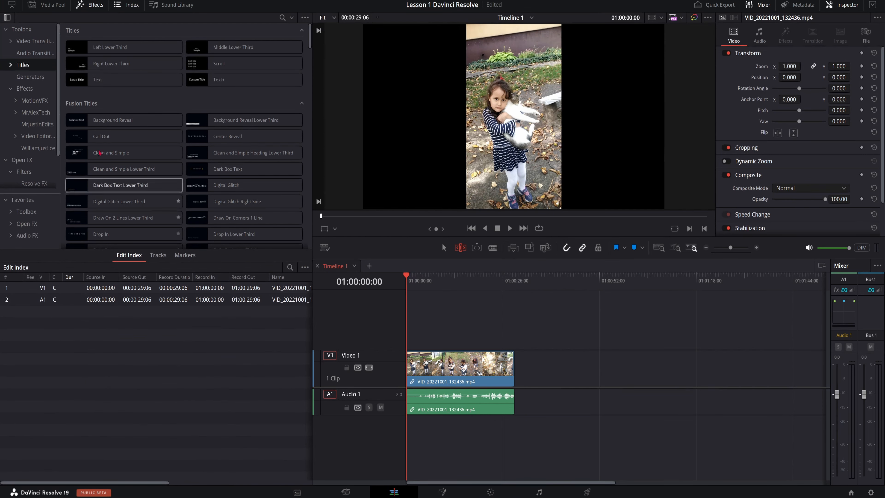
drag(407, 276, 426, 281)
key(ctrl+b)
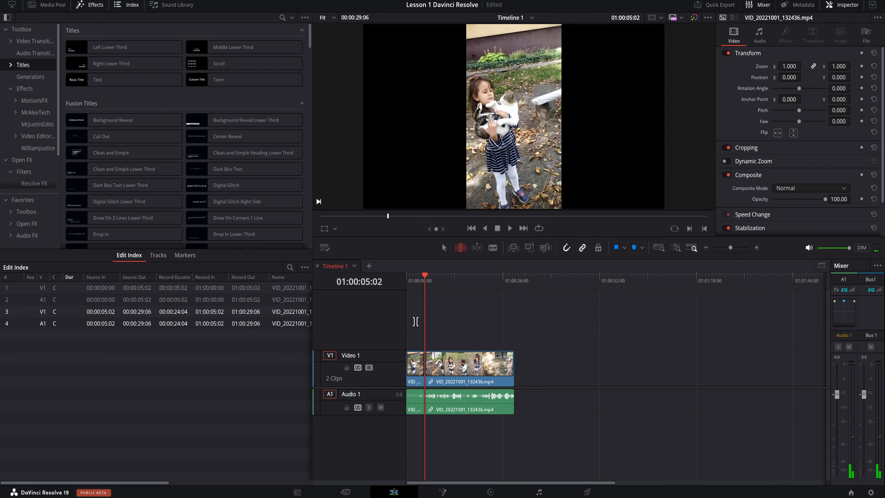
drag(425, 279, 472, 288)
key(ctrl+b)
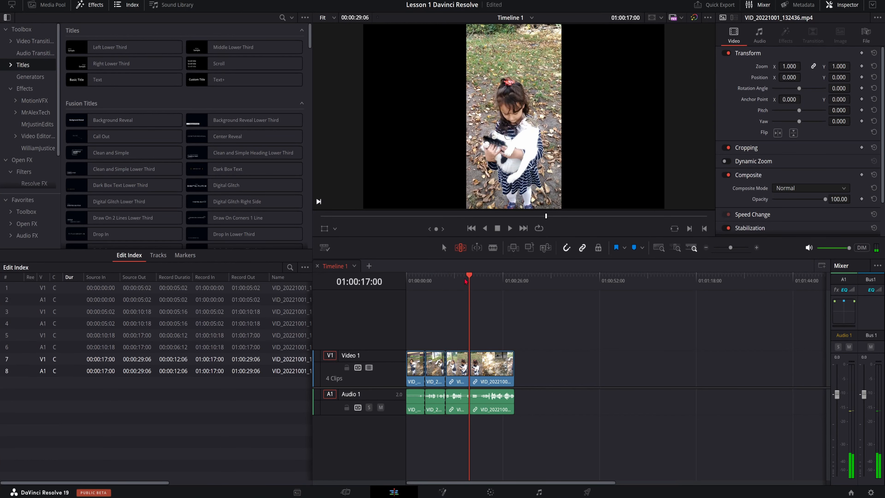
drag(471, 288, 496, 340)
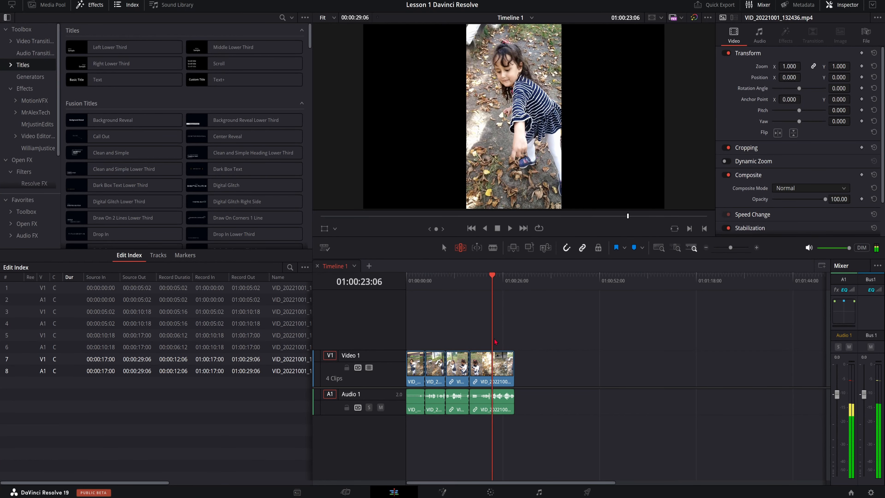
key(ctrl+b)
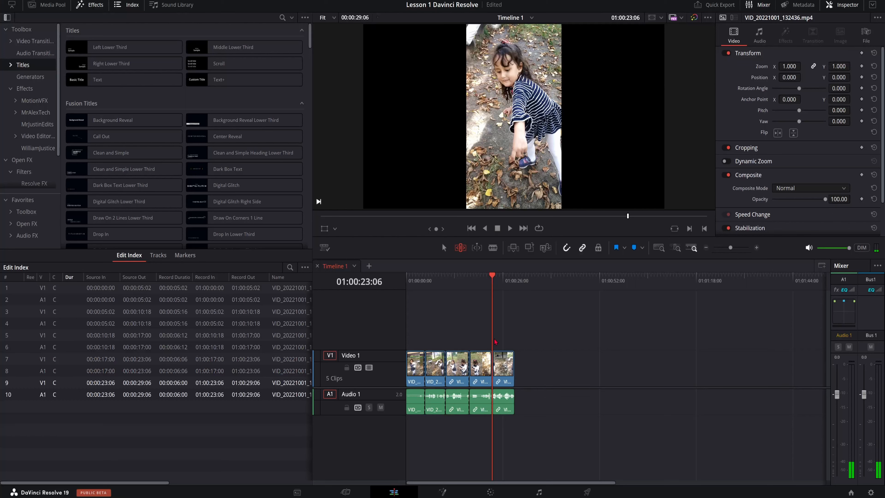
- Move the playhead back to the first cut, hide the effects library and view the index's track and marker lists
drag(492, 281, 424, 286)
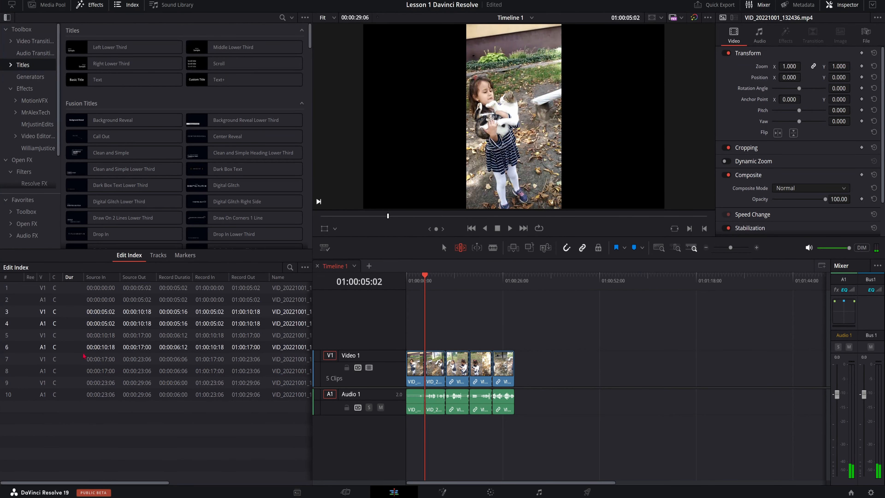
click(90, 5)
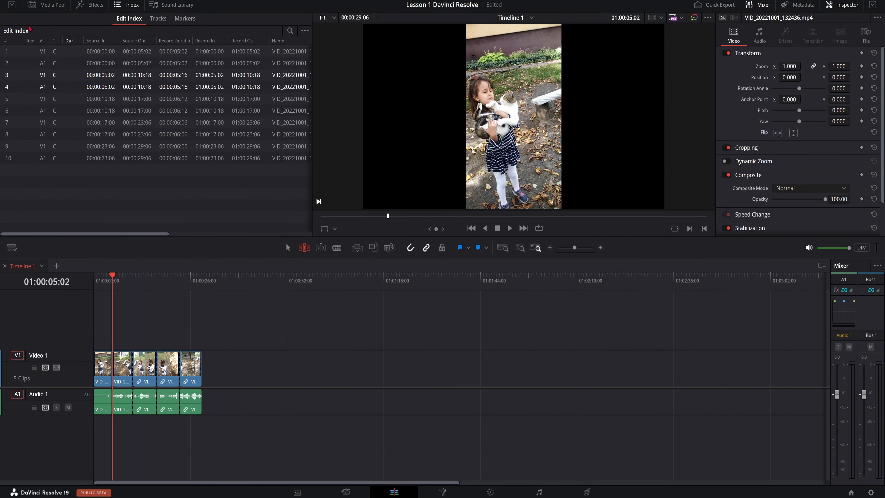
click(158, 18)
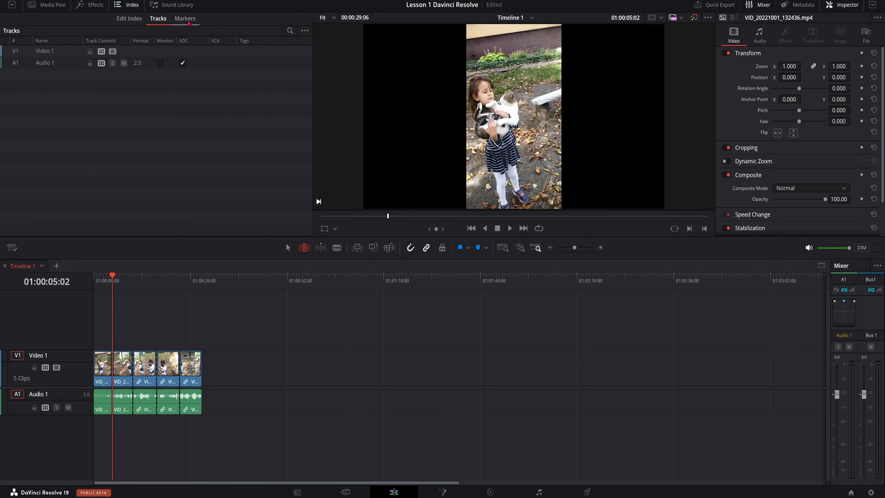
click(185, 18)
- Use the edit index to jump to the first video clip and on to the second one at 01:00:05:02
click(123, 22)
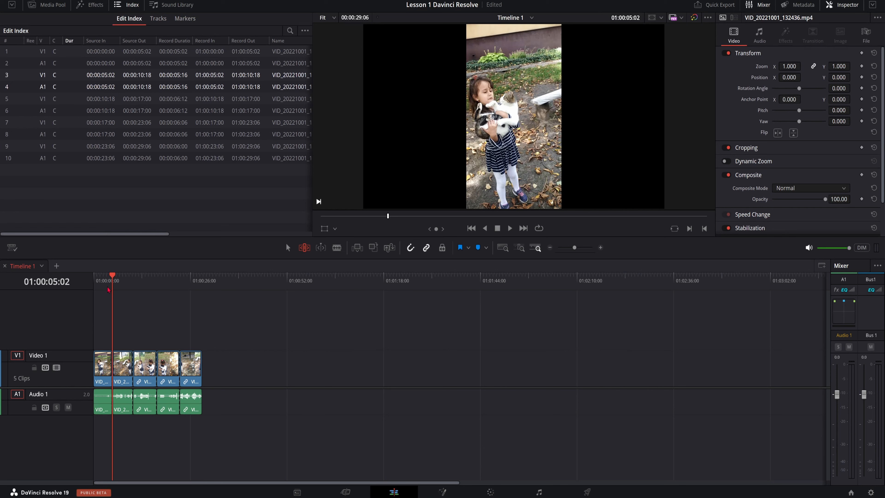
click(106, 52)
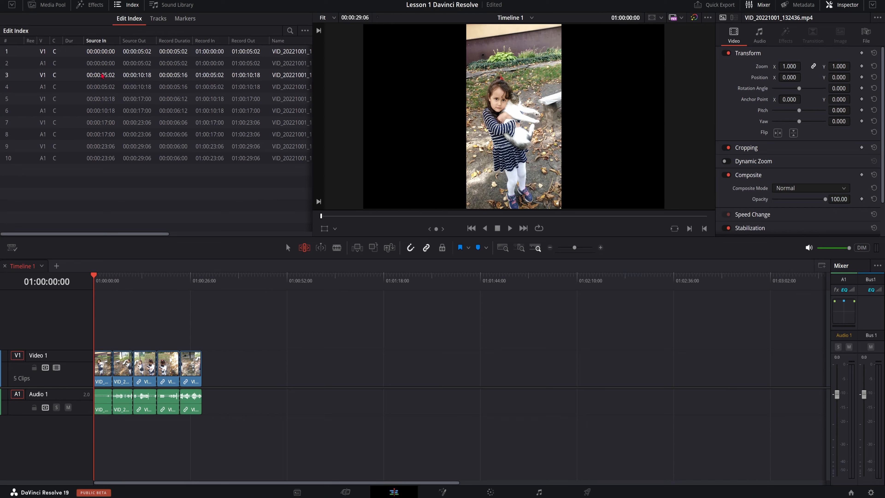
click(97, 77)
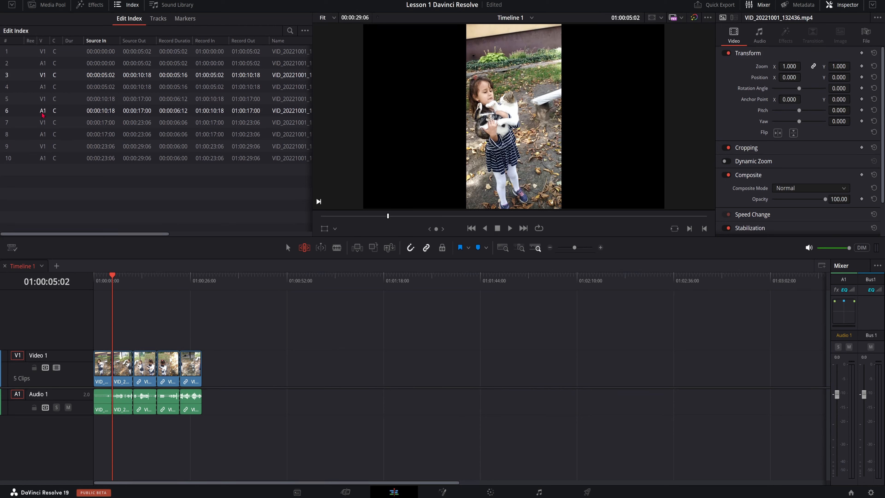
- Jump to the third, fourth and fifth video clips through the edit index, and return the playhead to 01:00:17:00
click(107, 100)
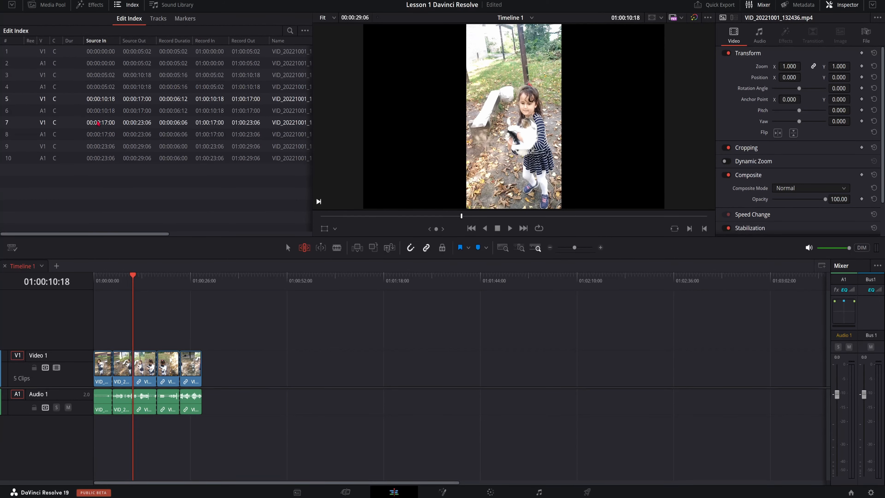
click(103, 123)
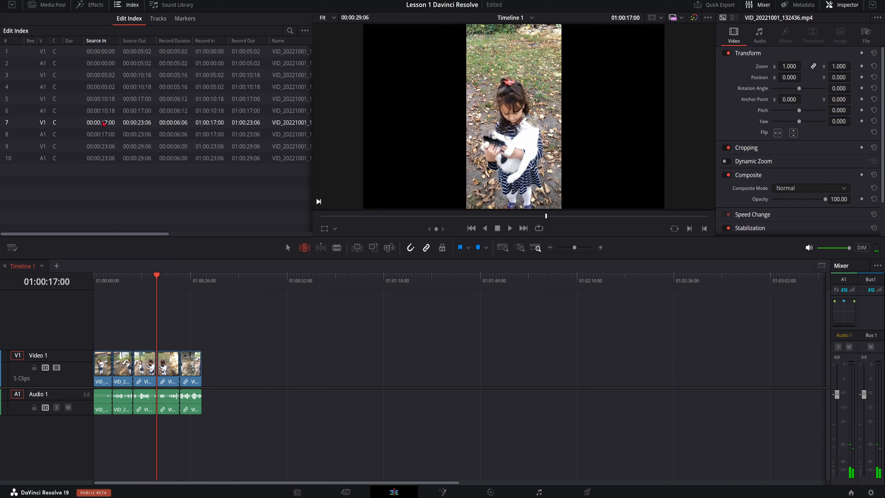
click(151, 160)
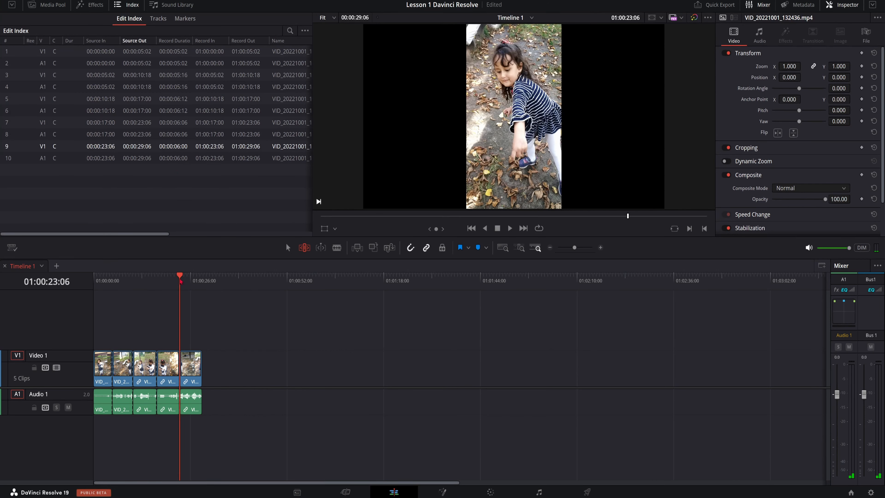
drag(180, 281, 157, 281)
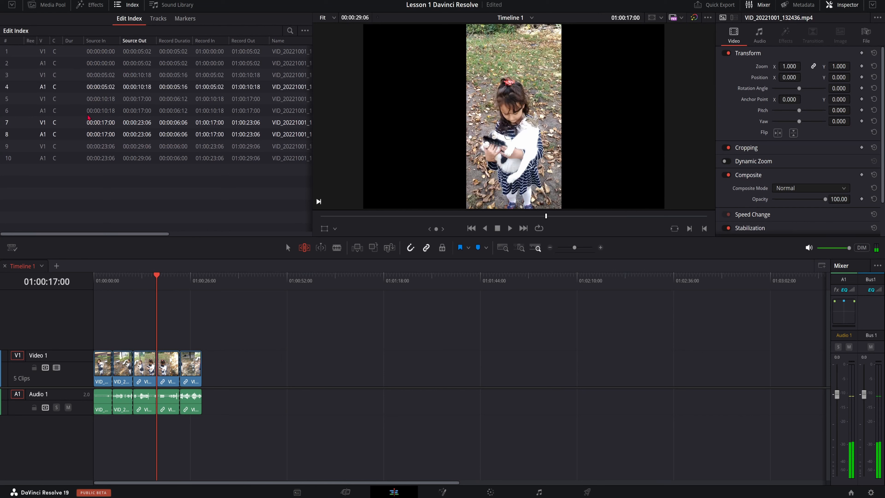
- Jump to the first and the last video clip through the edit index, and move the playhead to 01:00:18:23
click(108, 53)
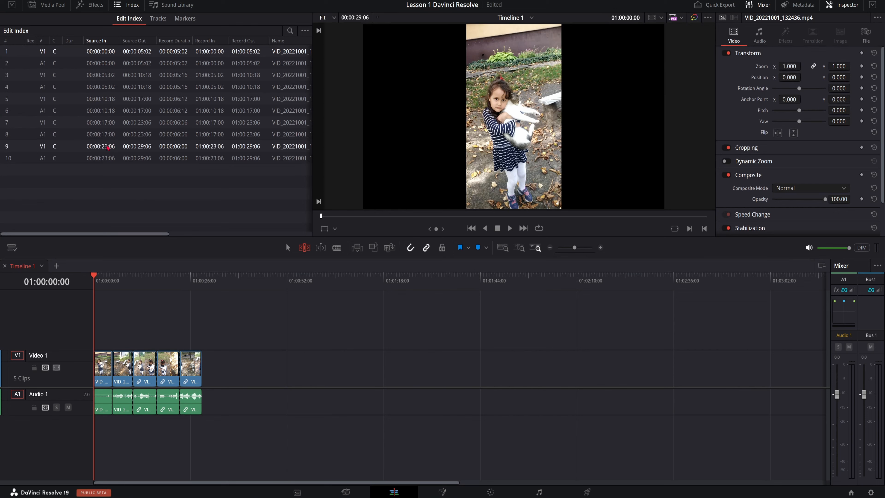
click(112, 146)
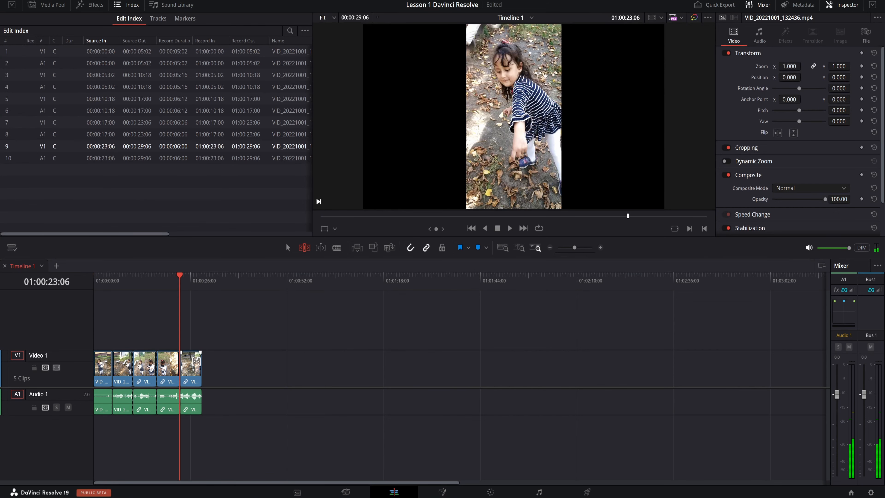
drag(180, 278, 163, 283)
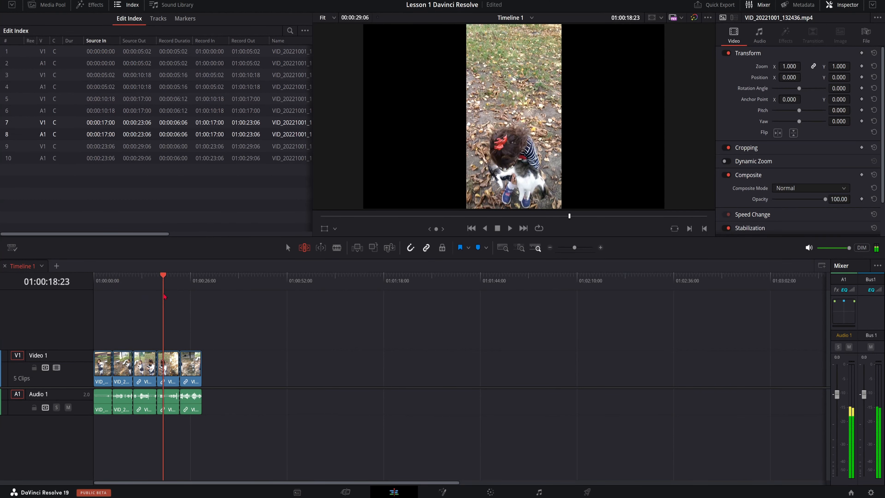
- Use the edit index to jump through all five video clips in order, from 01:00:00:00 to 01:00:23:06
click(113, 53)
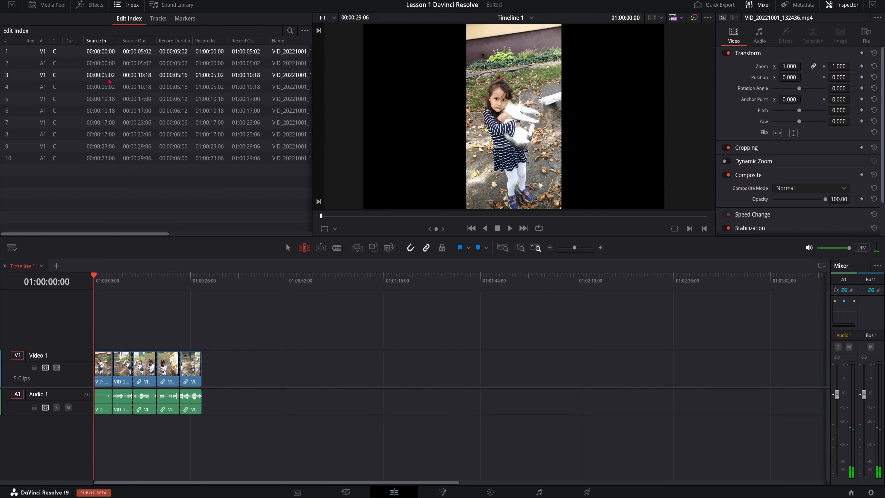
click(109, 76)
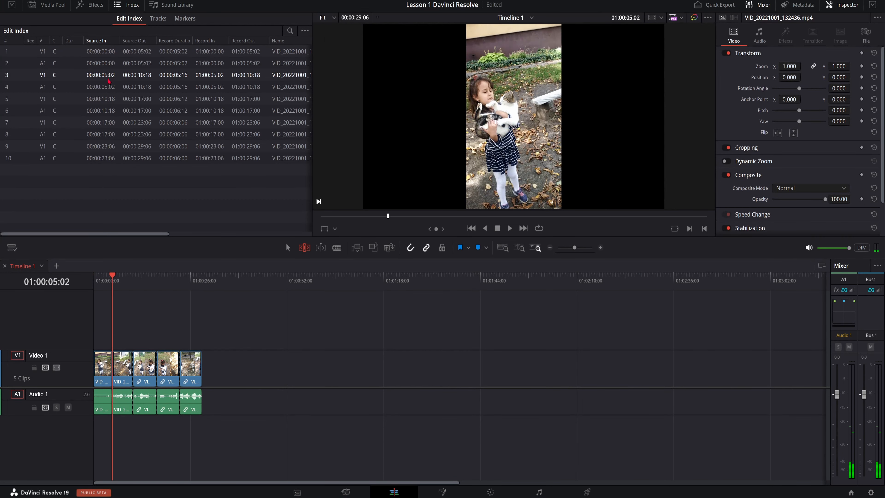
click(109, 99)
click(108, 123)
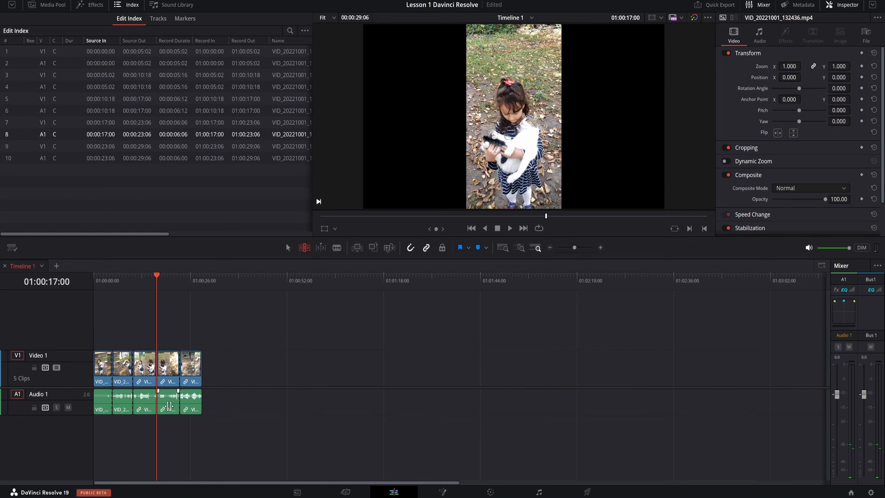
mouse_move(161, 270)
mouse_down()
mouse_move(180, 272)
mouse_move(166, 272)
mouse_up()
click(101, 146)
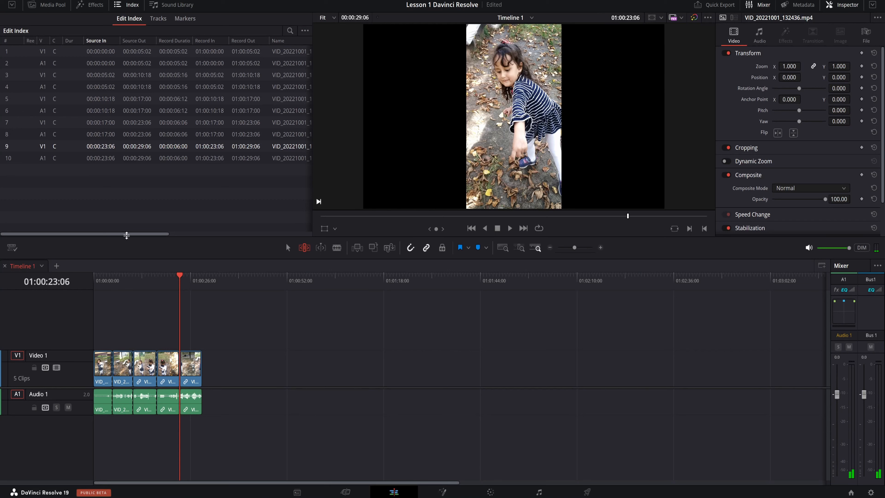
- Examine the edit index's remaining columns up to Notes, and return to its first columns
scroll(127, 234, right, 5)
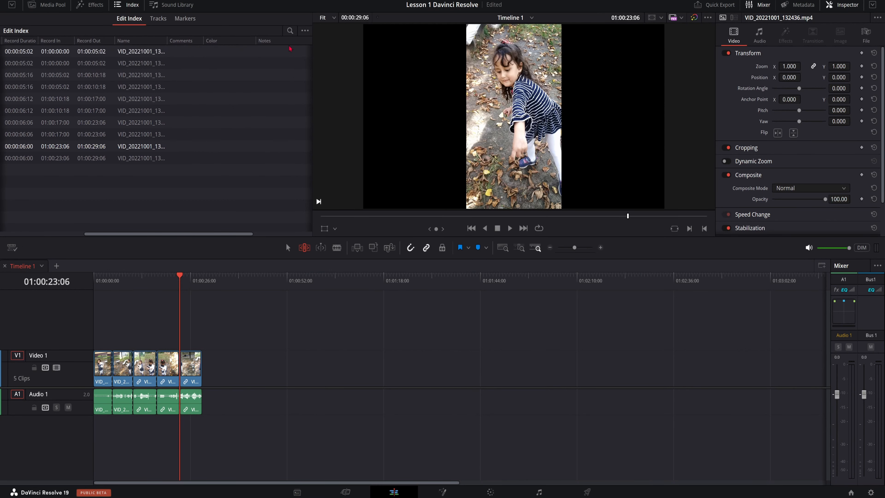
drag(172, 235, 170, 242)
drag(98, 242, 29, 237)
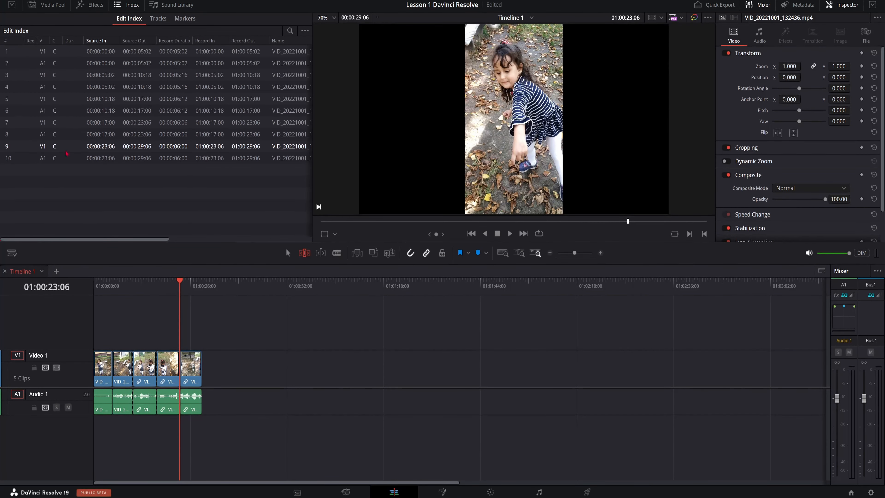
- Jump to the first, second and third video clips using their Source Out entries in the edit index
click(133, 51)
click(134, 75)
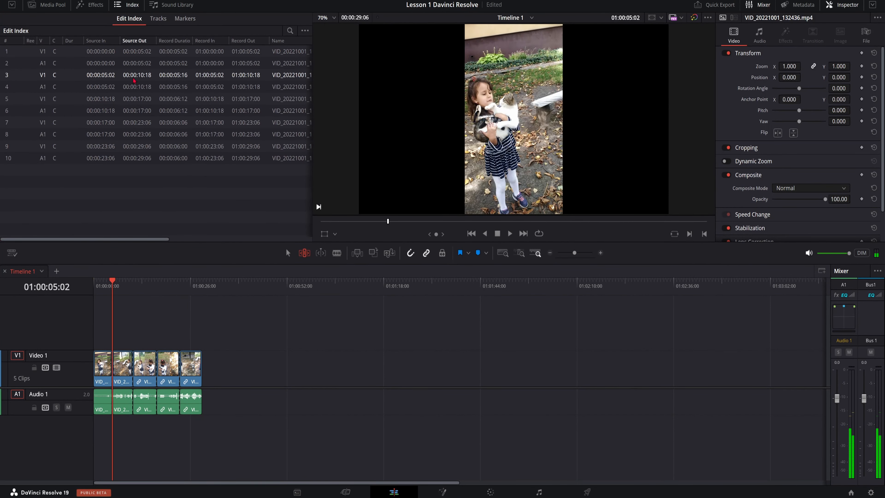
click(133, 102)
- Show the index's track list, lock the Video 1 track, and disable and re-enable its picture
click(162, 19)
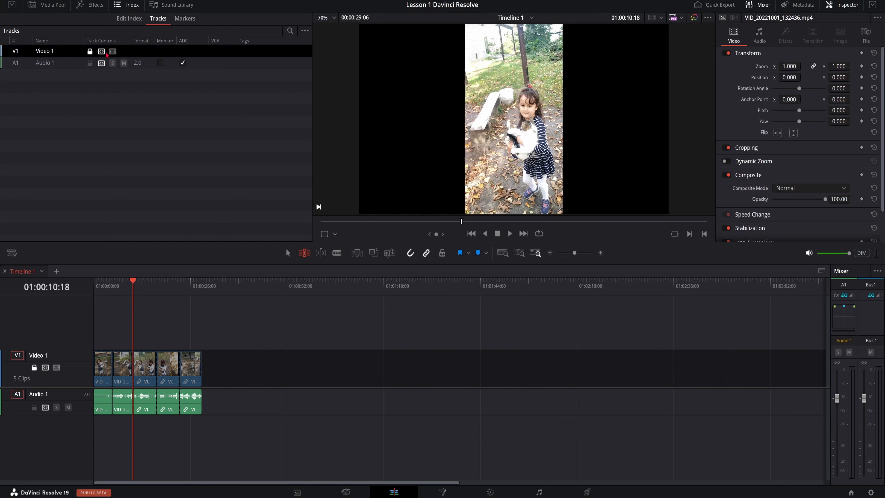
click(112, 52)
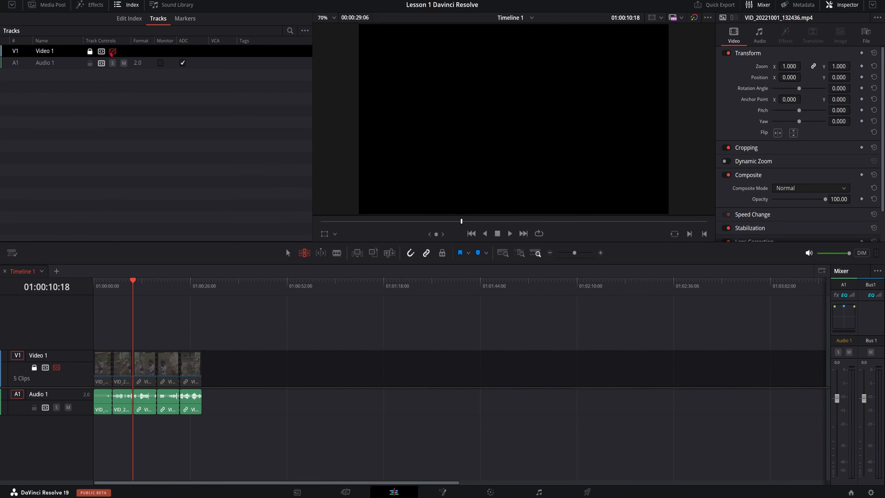
click(112, 52)
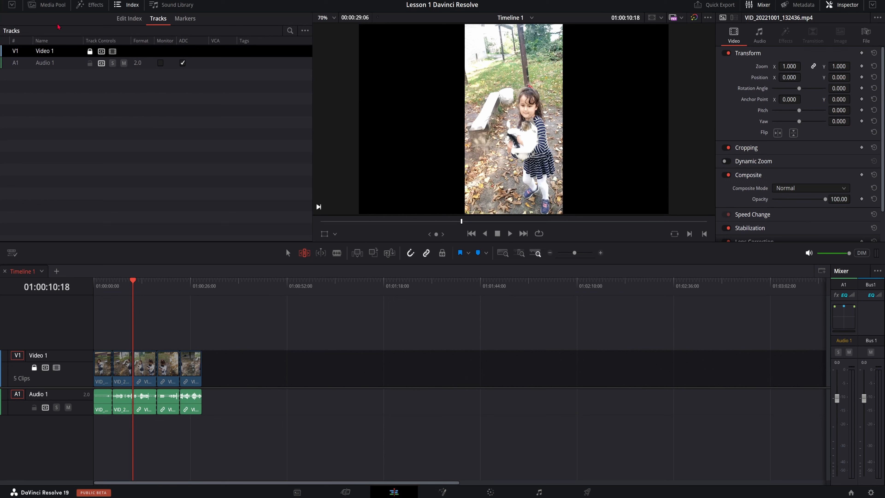
- Mute the Audio 1 track from the track list, play part of the timeline to 01:00:15:11, and unmute the track
click(48, 66)
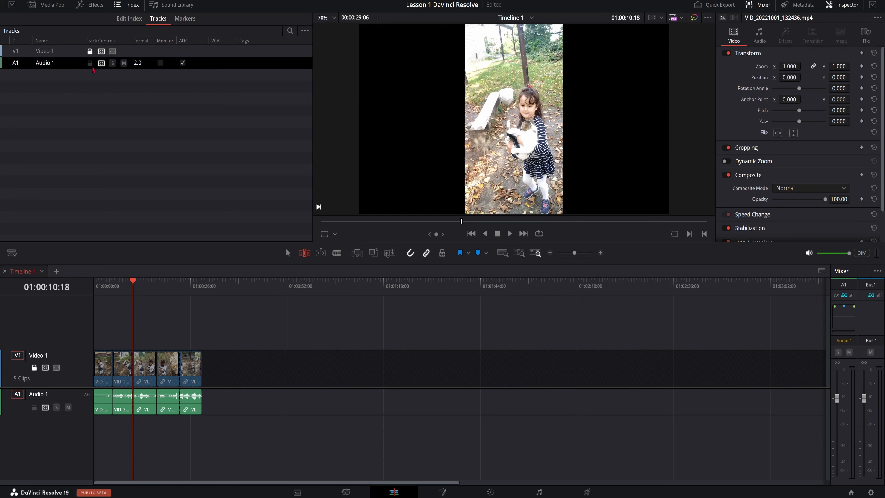
click(123, 63)
click(509, 233)
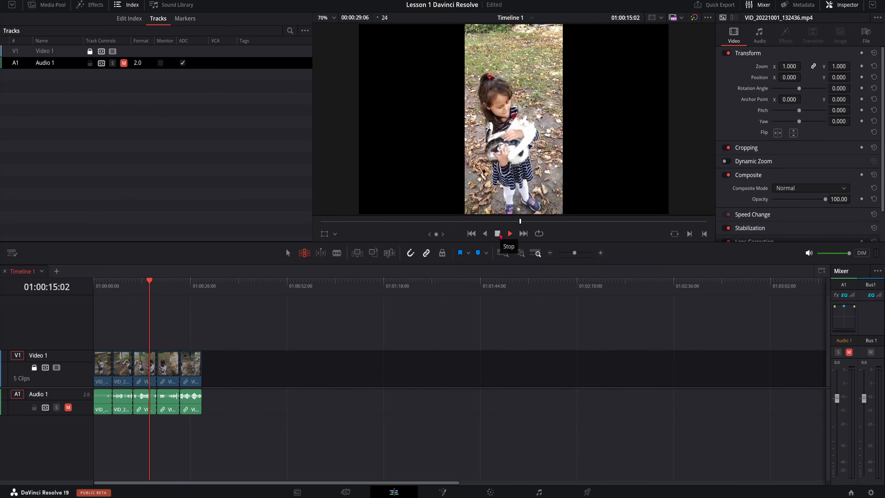
click(498, 234)
click(124, 63)
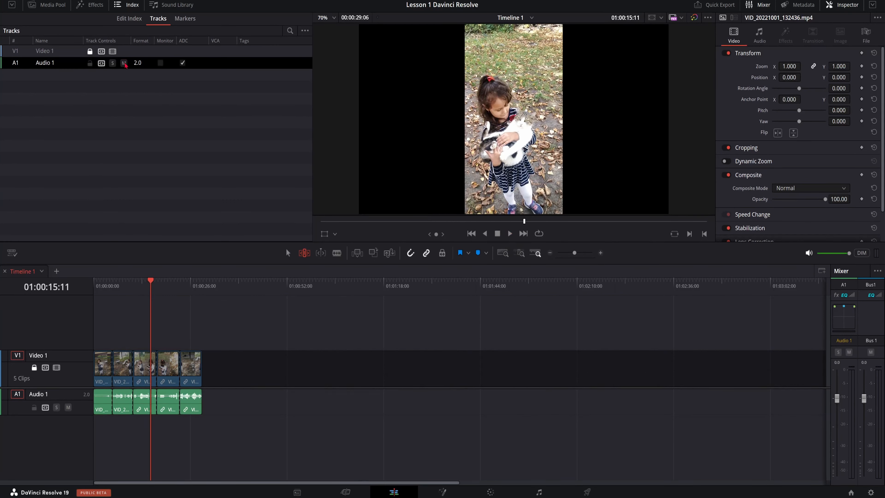
- Solo the Audio 1 track, play part of the timeline, move the playhead back to 01:00:13:07 and turn solo off
click(113, 63)
key(space)
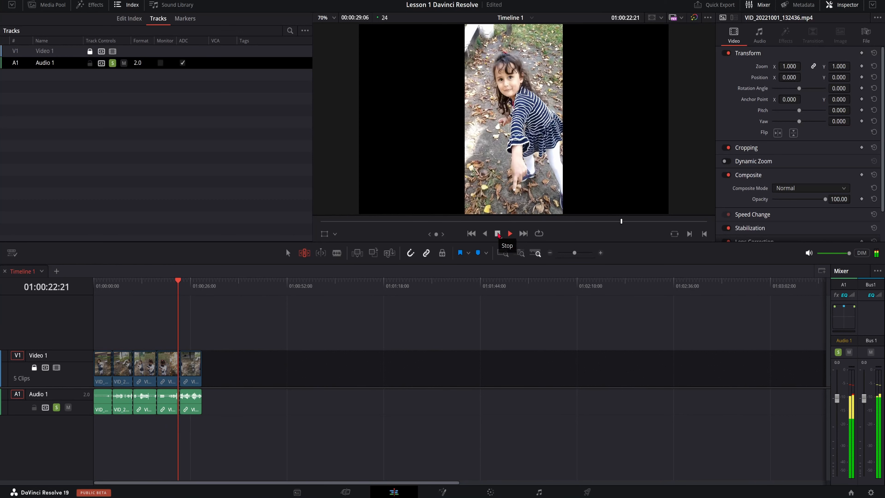
click(498, 234)
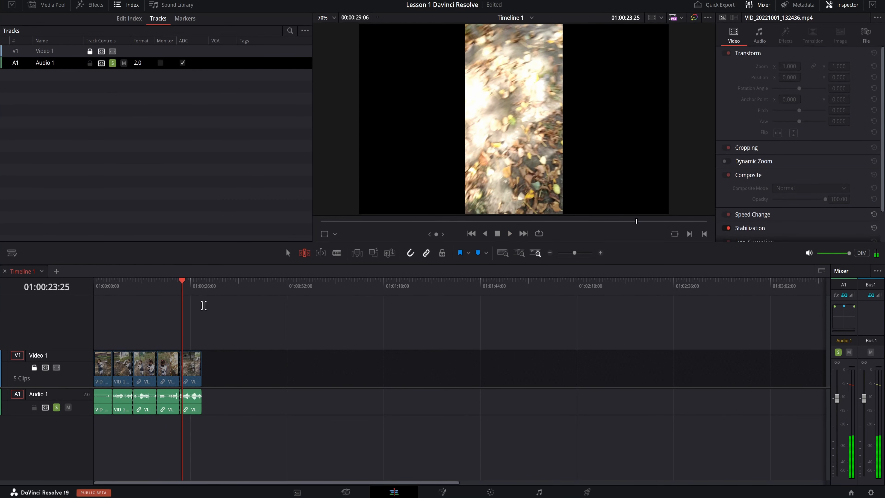
drag(182, 281, 143, 282)
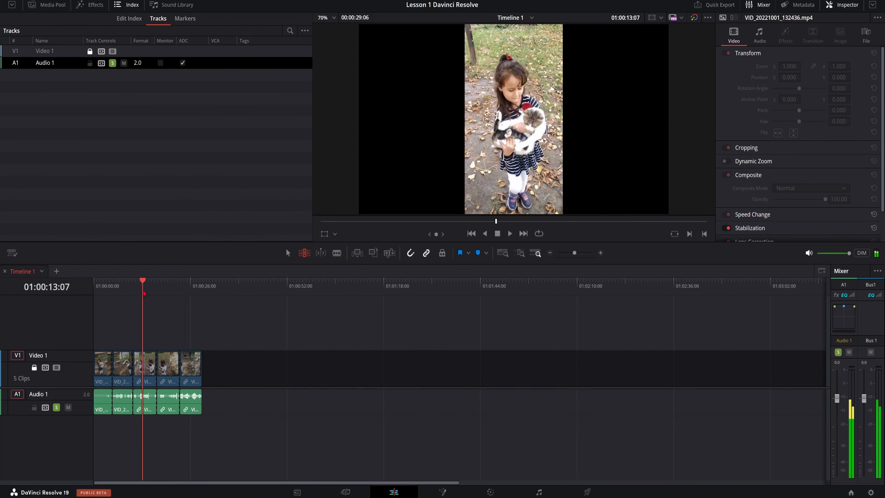
click(112, 63)
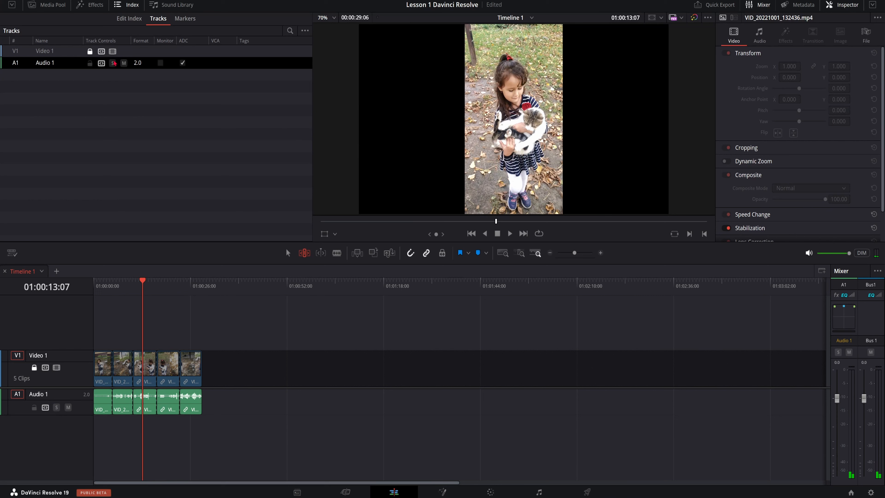
- Turn the auto track selector of Audio 1 and Video 1 off and back on in the track list
click(101, 63)
click(101, 52)
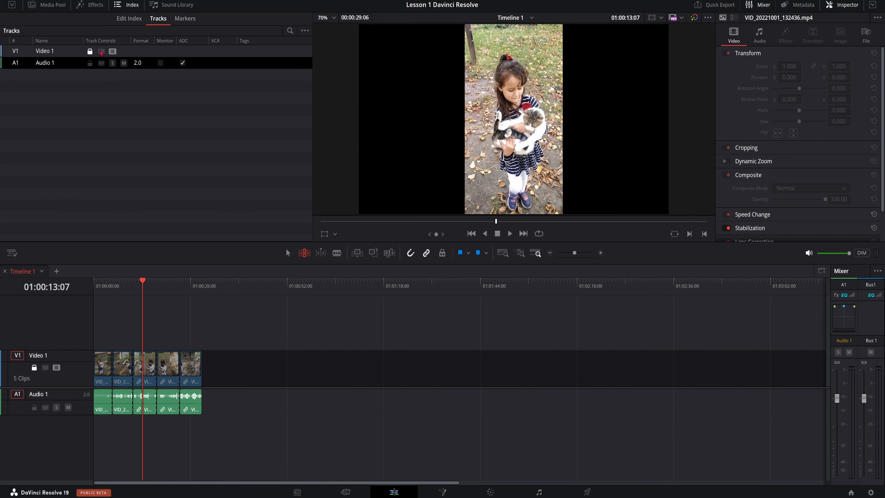
click(102, 63)
click(101, 52)
- Lock the Audio 1 track and select the Video 1 track in the track list
click(89, 63)
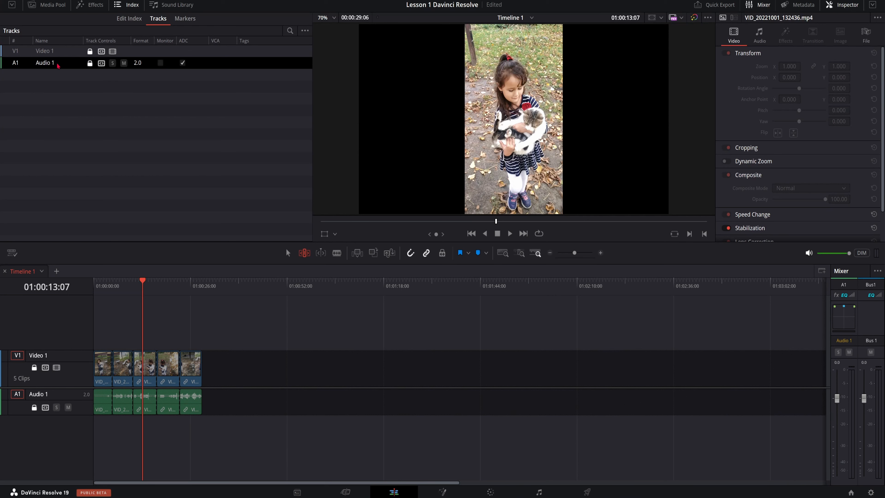
click(55, 54)
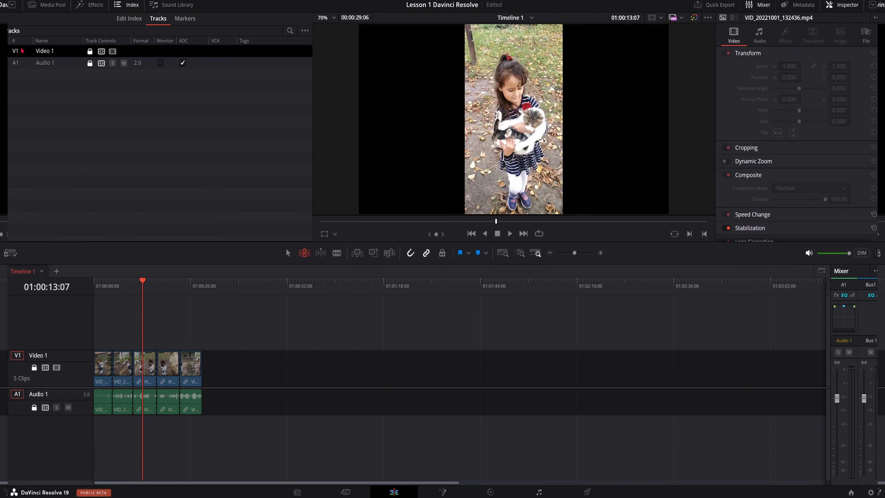
- Return to the edit index, jump to entries 1, 10 and 6, and move the playhead to 01:00:08:07
click(129, 18)
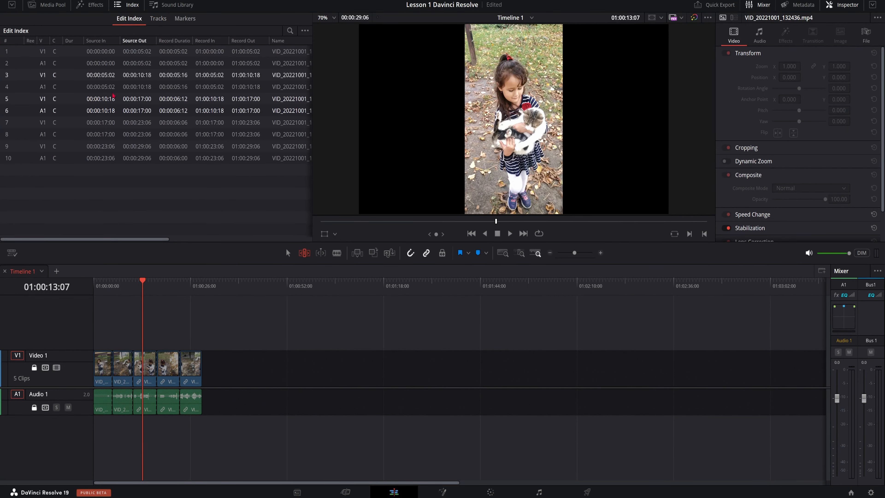
click(104, 52)
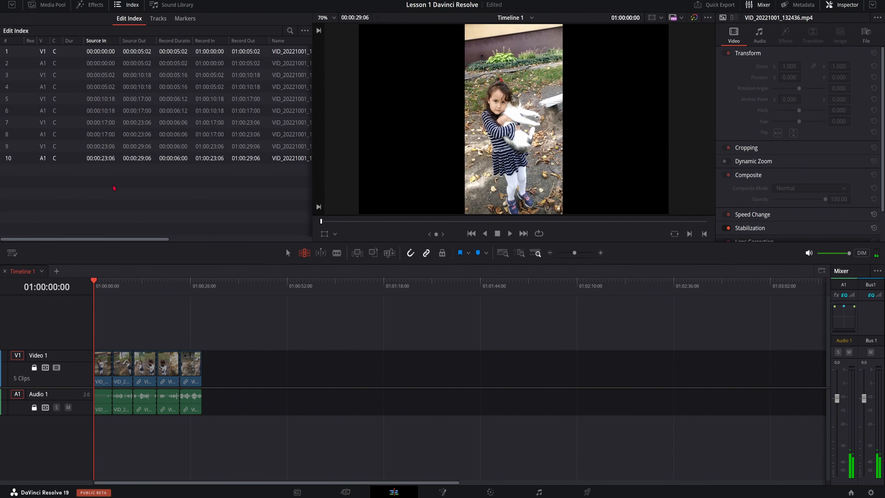
click(113, 158)
click(112, 111)
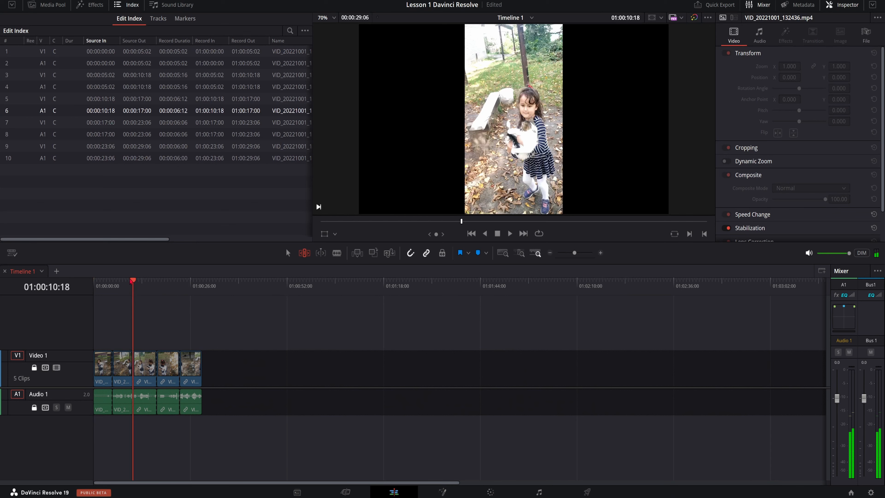
mouse_move(131, 284)
mouse_down()
mouse_move(113, 284)
mouse_move(124, 293)
mouse_up()
- Show the index's marker list and add a yellow marker to the timeline at 01:00:03:04
click(185, 18)
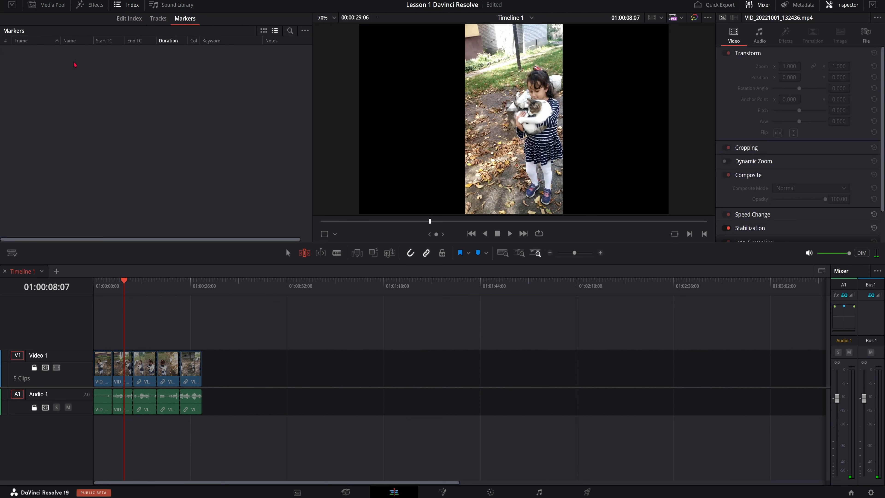
drag(126, 287, 105, 288)
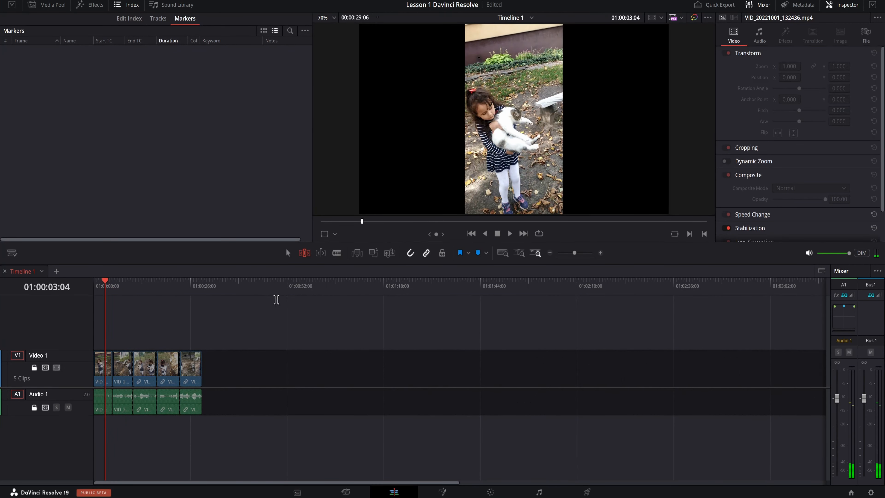
click(486, 253)
click(524, 307)
key(m)
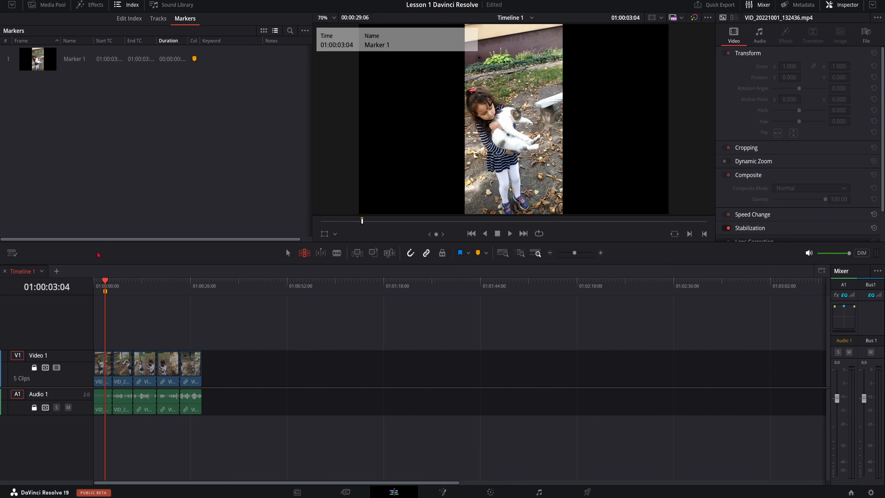
- Add a red marker to the timeline at 01:00:08:00 and a mint marker at 01:00:13:03
drag(107, 281, 124, 286)
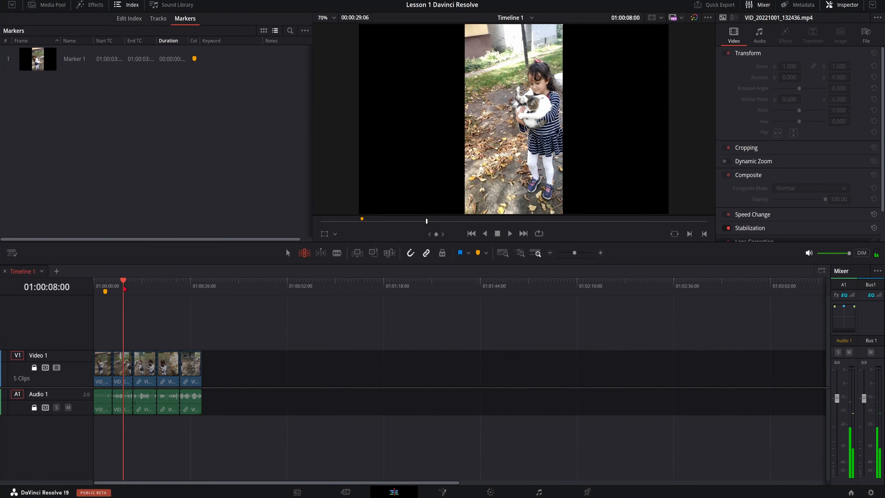
click(486, 253)
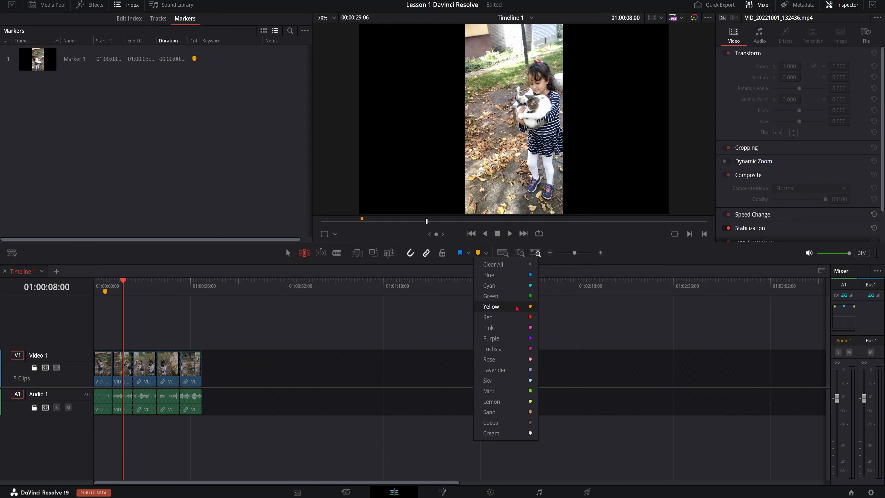
click(526, 318)
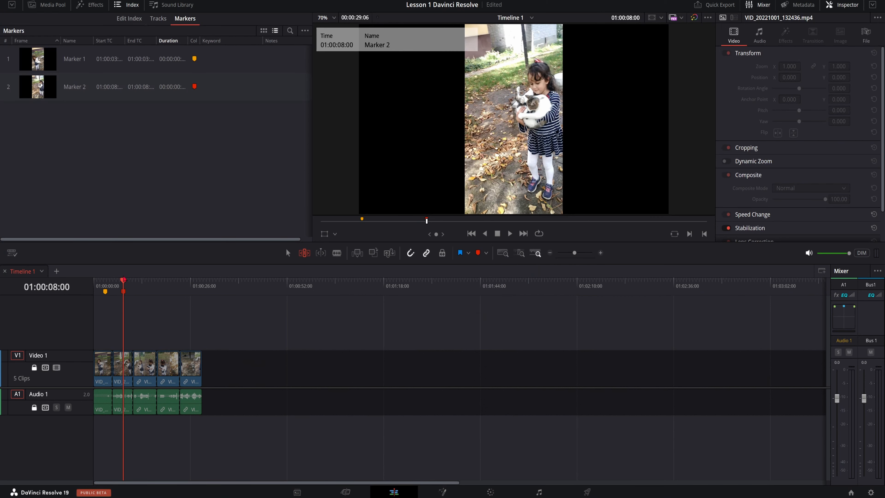
drag(124, 283, 132, 284)
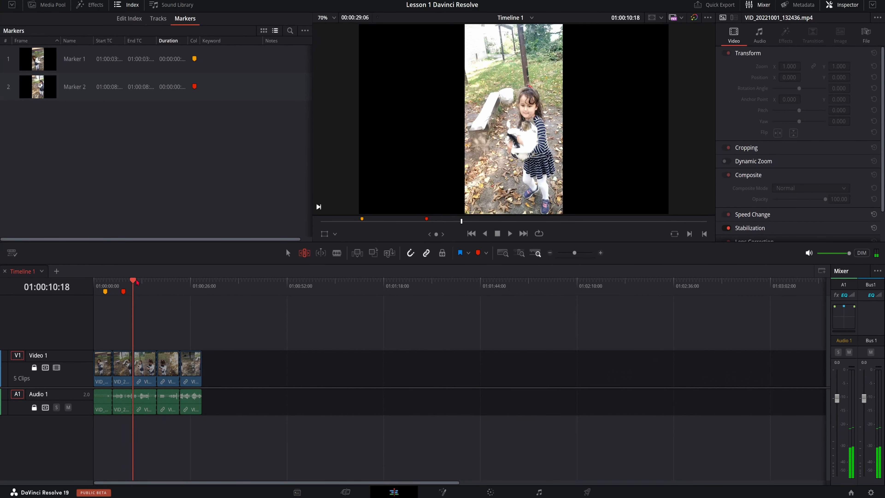
key(space)
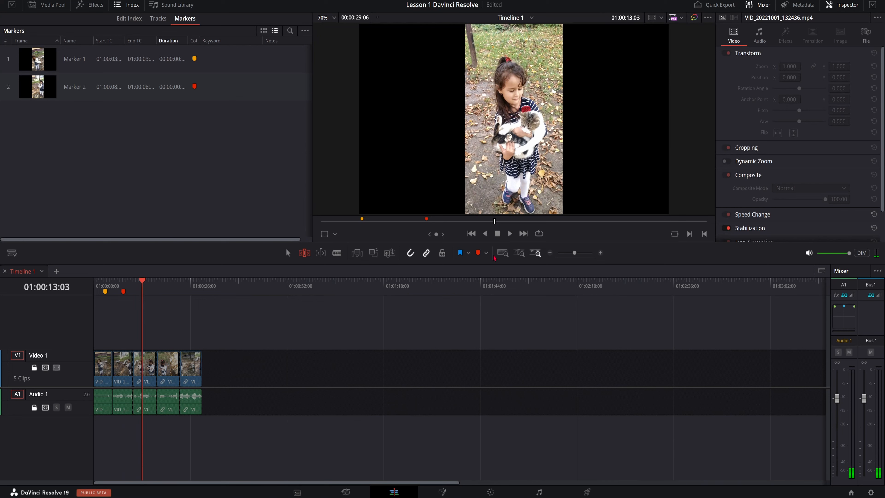
click(486, 253)
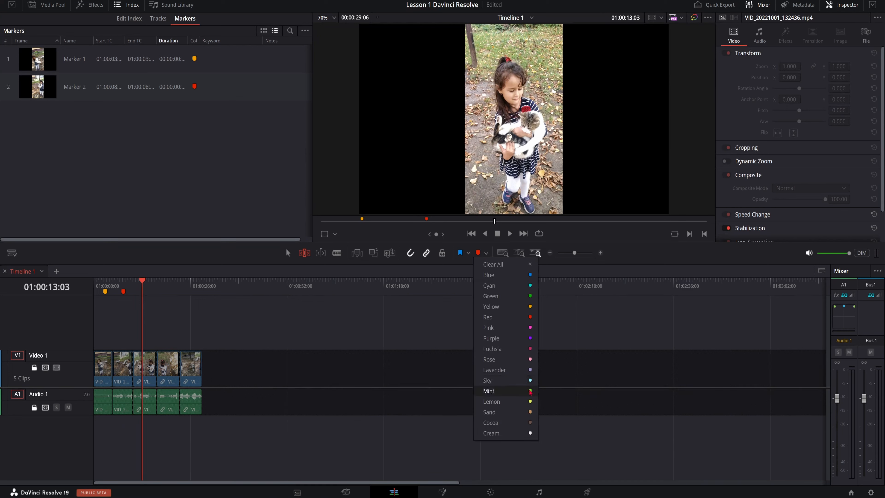
click(491, 391)
- Add a sky marker to the timeline at 01:00:19:19 and a cream marker at 01:00:25:18
drag(150, 284, 166, 284)
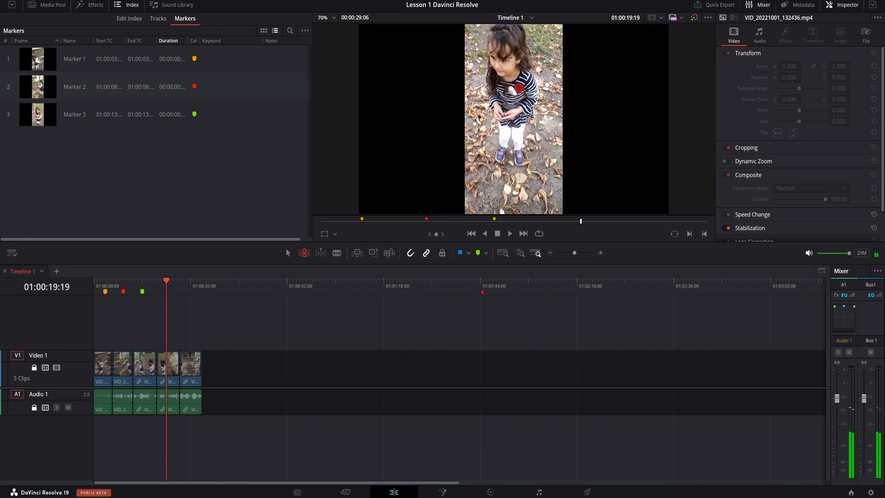
click(486, 253)
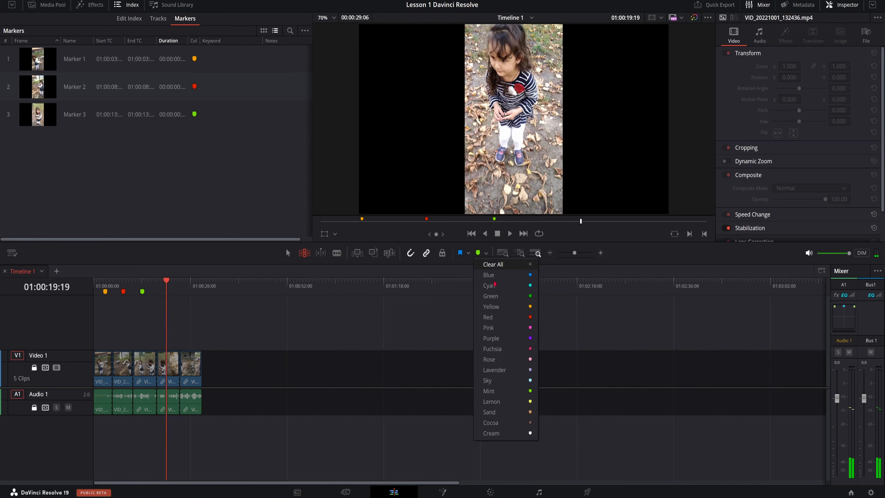
click(526, 380)
drag(165, 283, 185, 283)
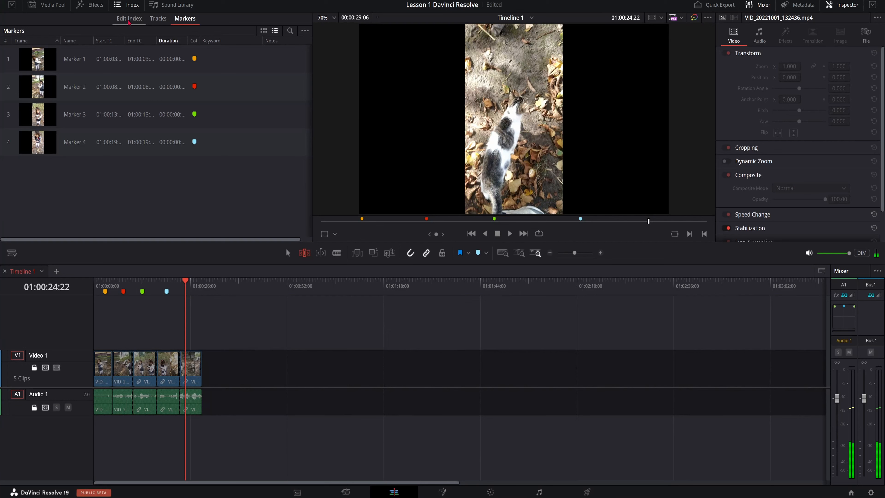
key(space)
key(space)
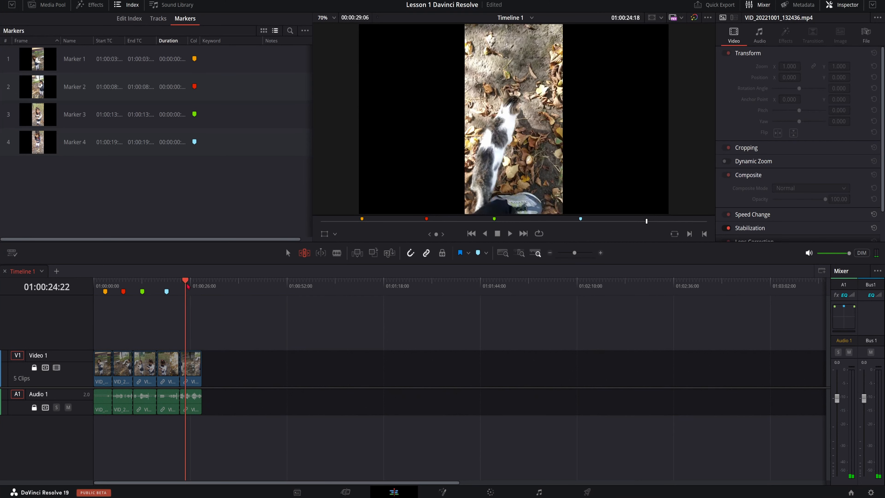
click(487, 253)
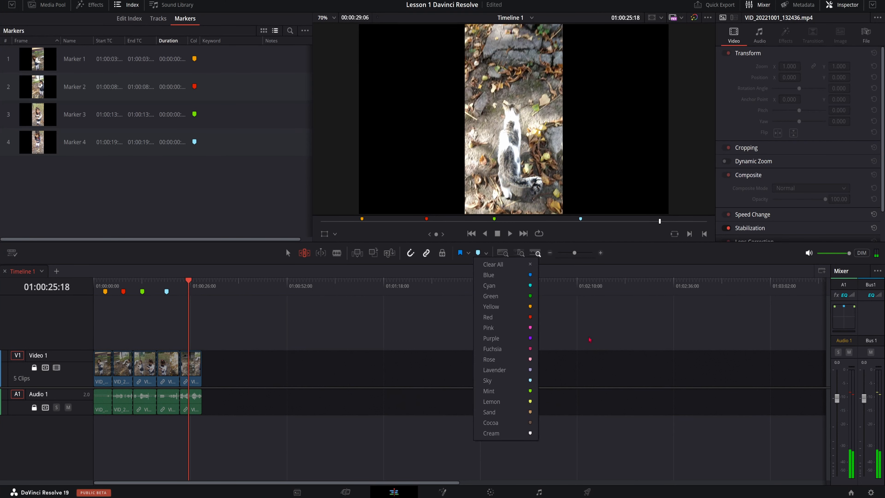
click(530, 433)
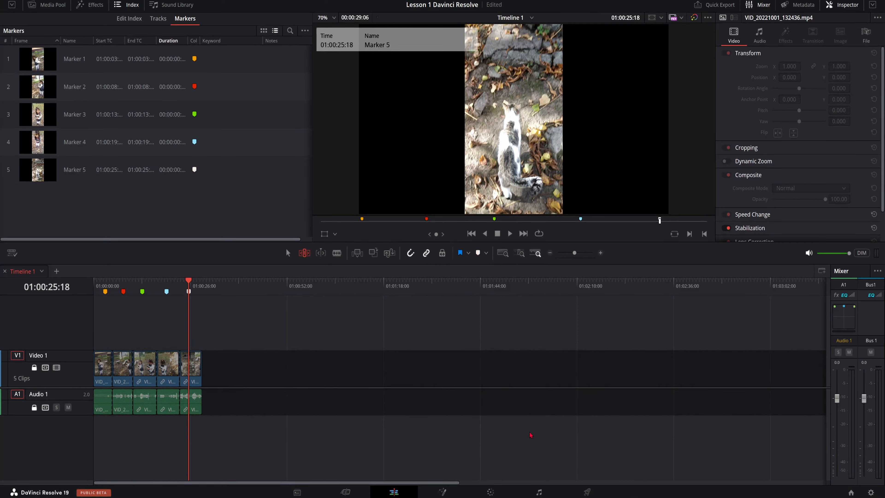
- Jump through Marker 1 to Marker 5 twice in the marker list, then move the playhead to 01:00:10:18
mouse_move(196, 292)
mouse_down()
mouse_move(183, 282)
mouse_move(108, 278)
mouse_move(190, 278)
mouse_move(146, 269)
mouse_move(188, 276)
mouse_move(112, 283)
mouse_move(171, 288)
mouse_move(106, 285)
mouse_move(156, 284)
mouse_move(106, 285)
mouse_move(127, 290)
mouse_up()
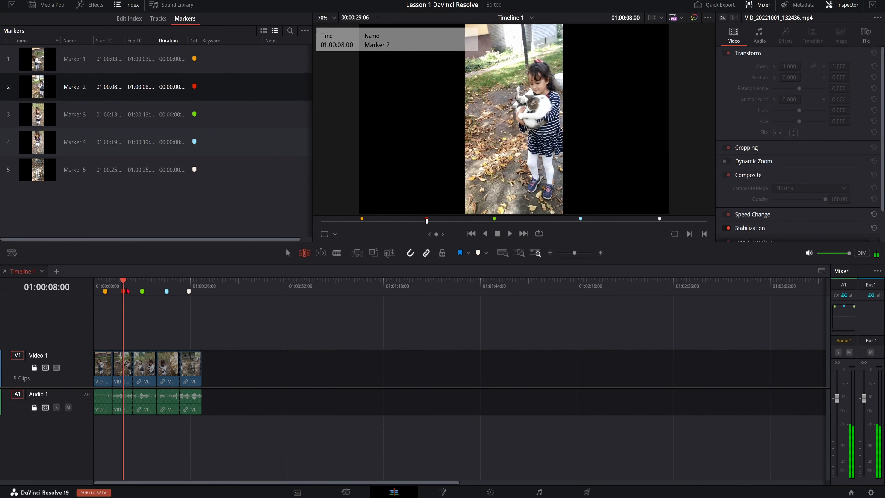
click(187, 59)
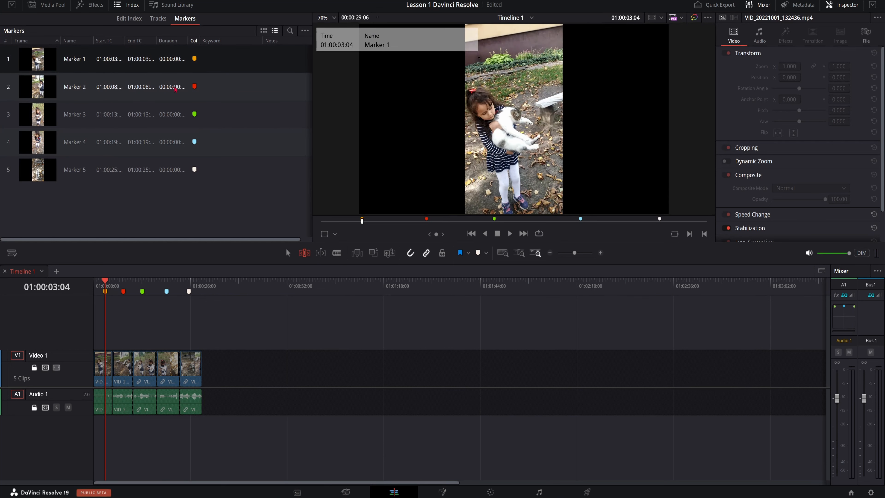
click(183, 92)
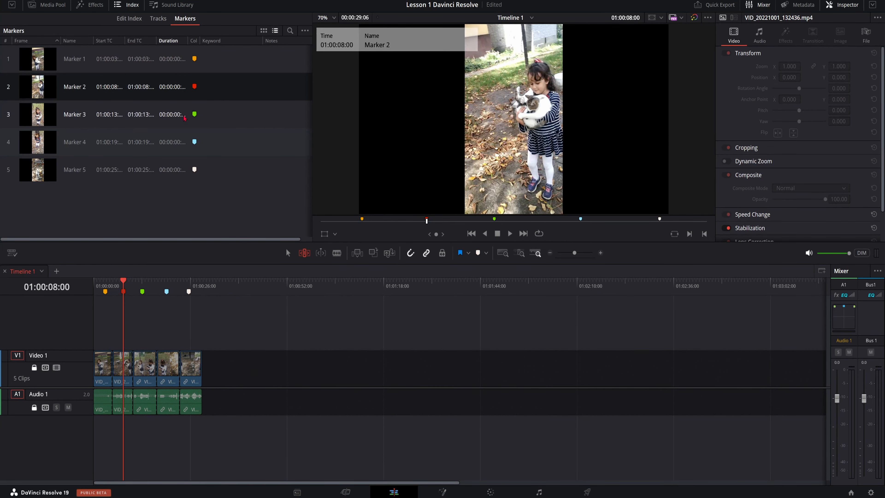
click(185, 117)
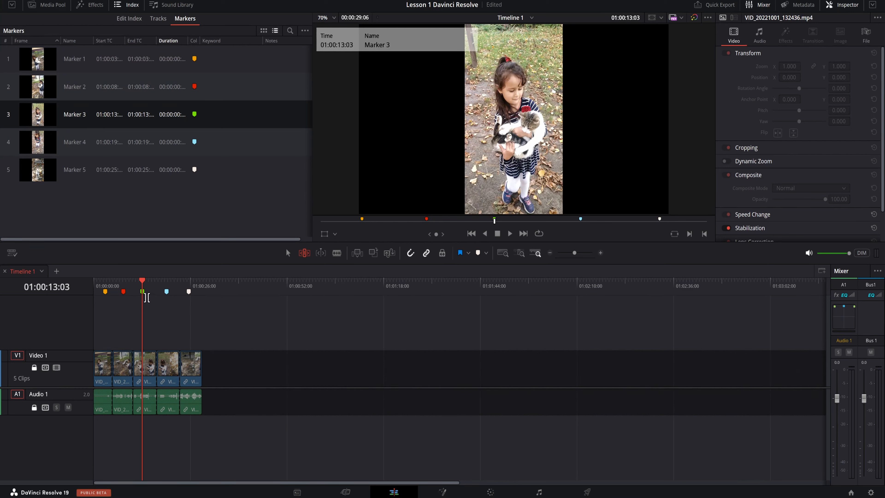
click(184, 141)
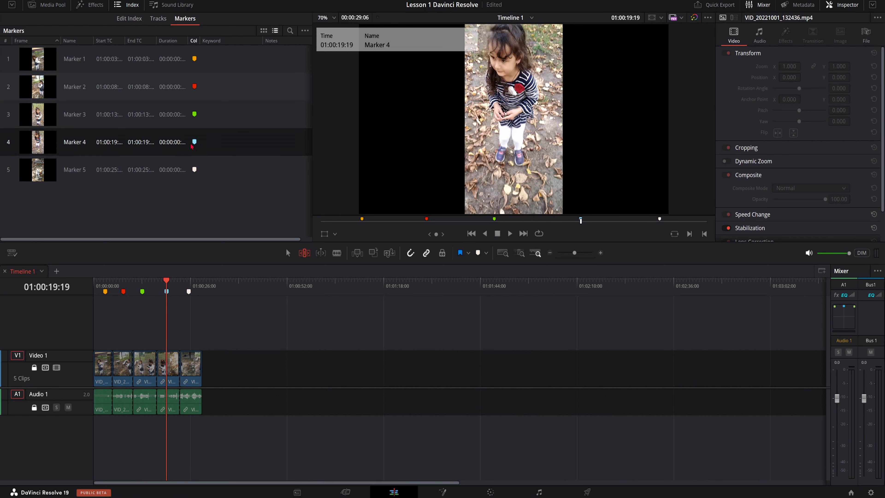
click(192, 173)
click(184, 59)
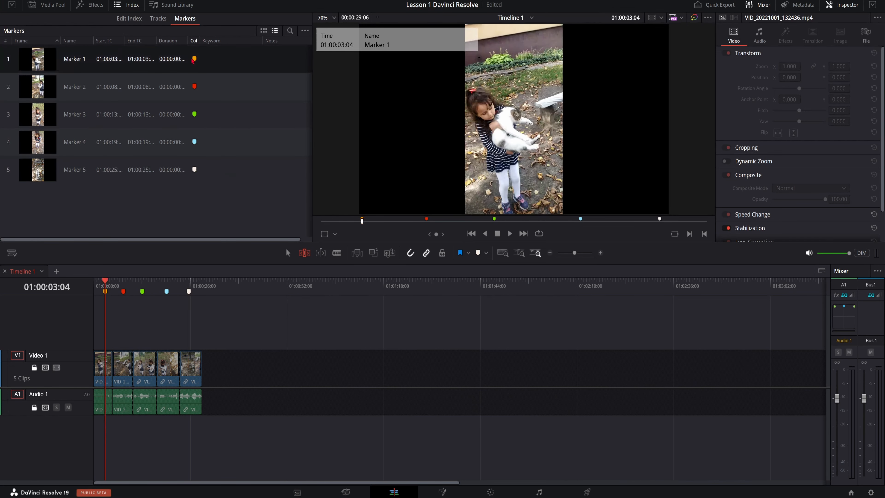
click(185, 87)
click(184, 115)
click(187, 143)
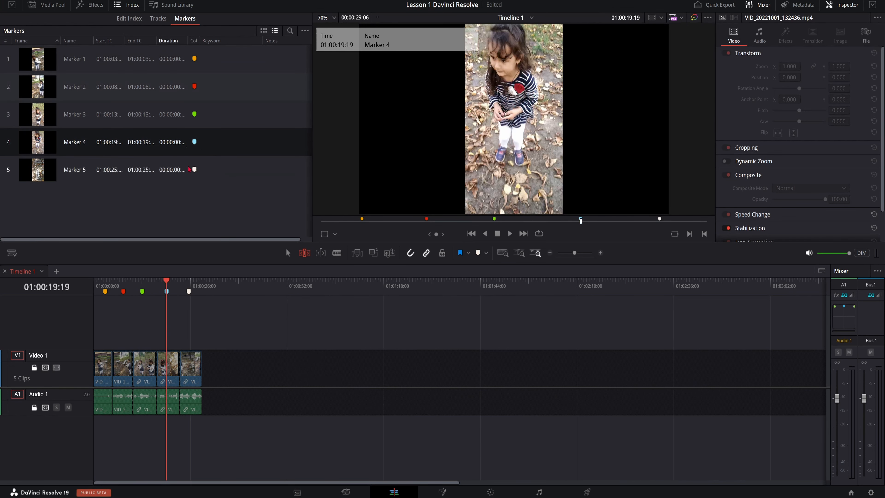
click(190, 176)
drag(180, 286, 133, 286)
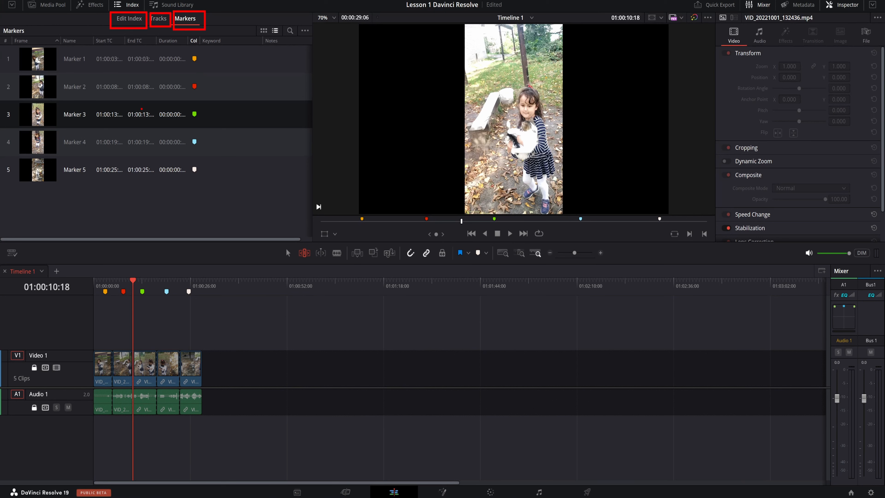
- Search the Sound Library for "ring" and load Machete Bush Whacks Rings 1.M into its preview
click(155, 5)
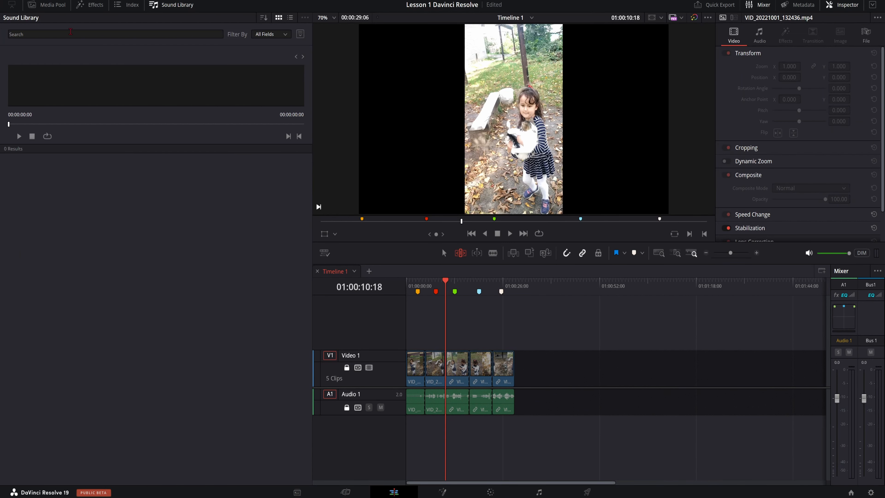
click(69, 34)
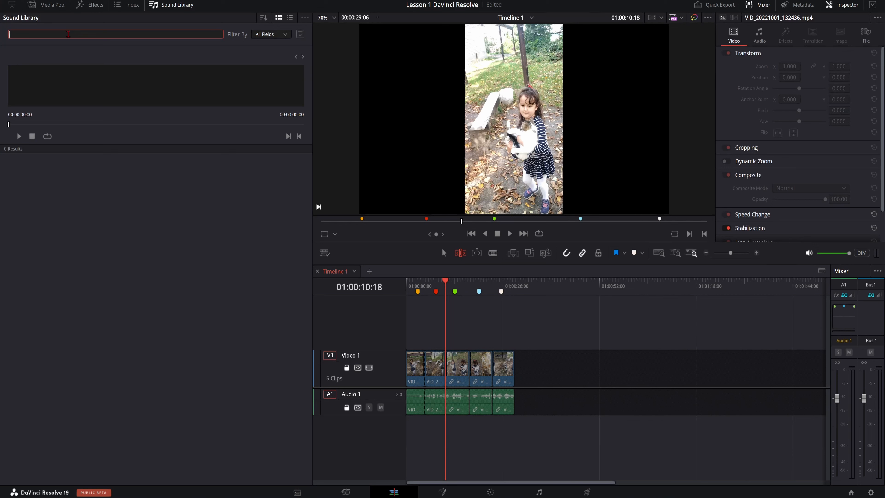
text(ring)
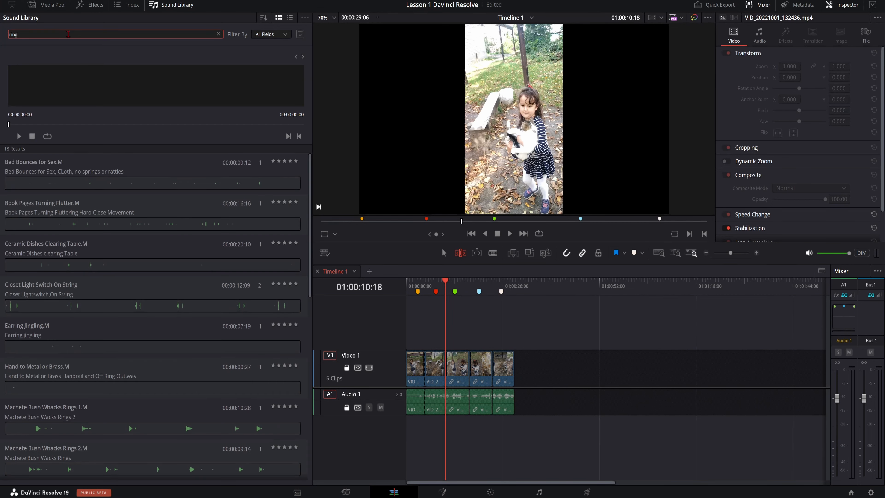
scroll(83, 286, down, 4)
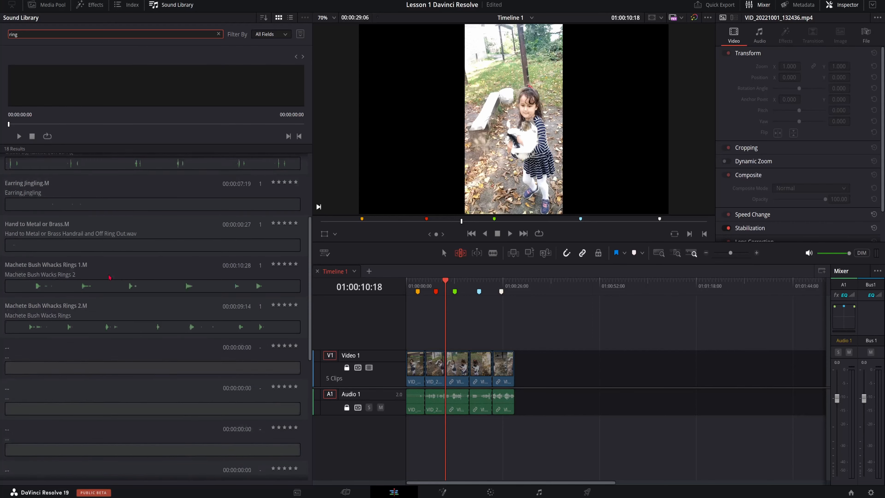
click(41, 286)
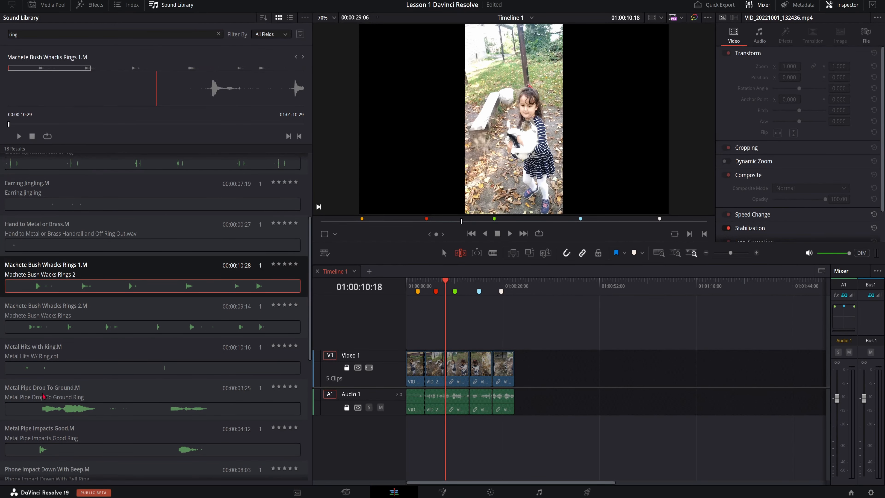
- Add Metal Pipe Drop To Ground.M on a new audio track below Audio 1 around 01:00:10:18 and play that section
scroll(53, 375, down, 1)
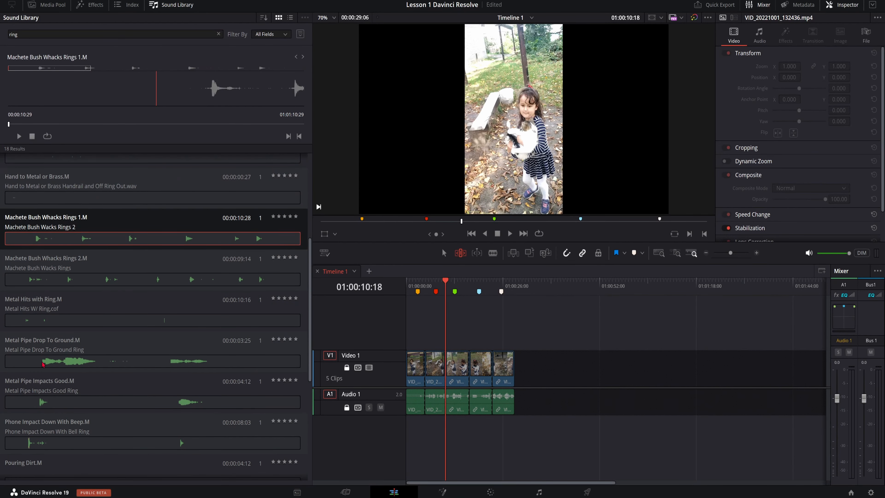
drag(46, 364, 450, 423)
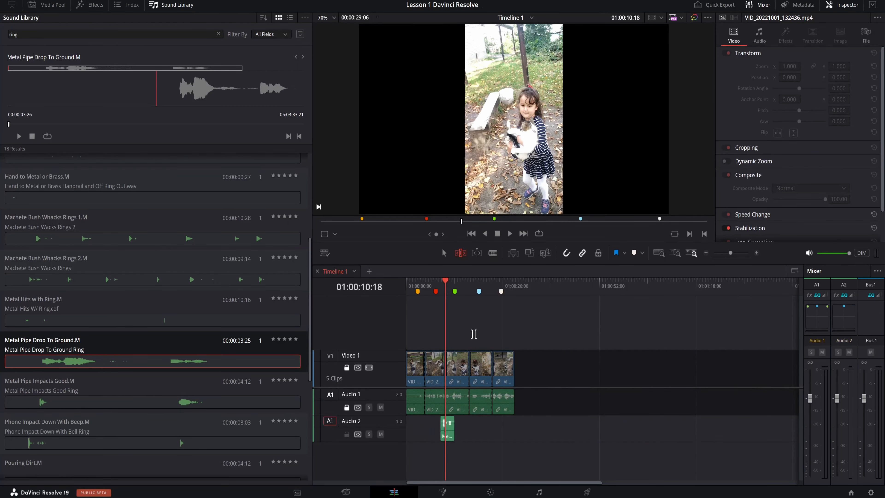
click(441, 282)
click(510, 233)
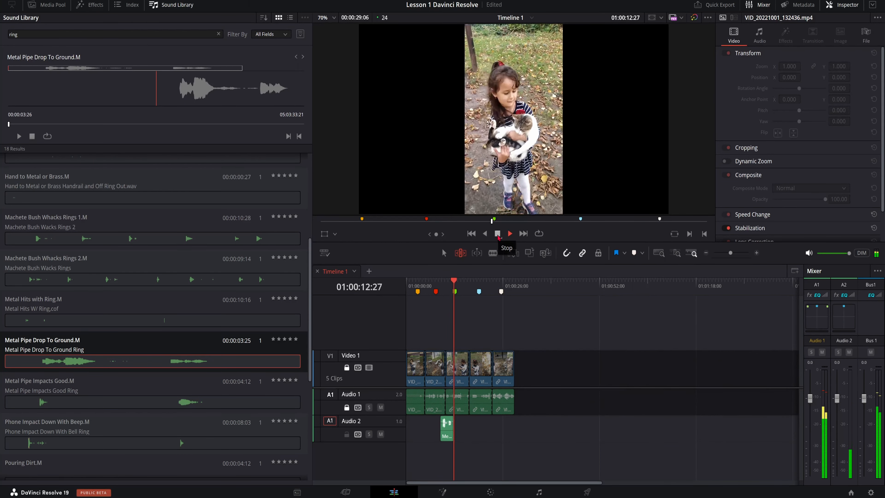
click(498, 234)
- Add Pouring Liquid.M to the Audio 2 track near 01:00:15:21 and play that section
drag(455, 283, 464, 283)
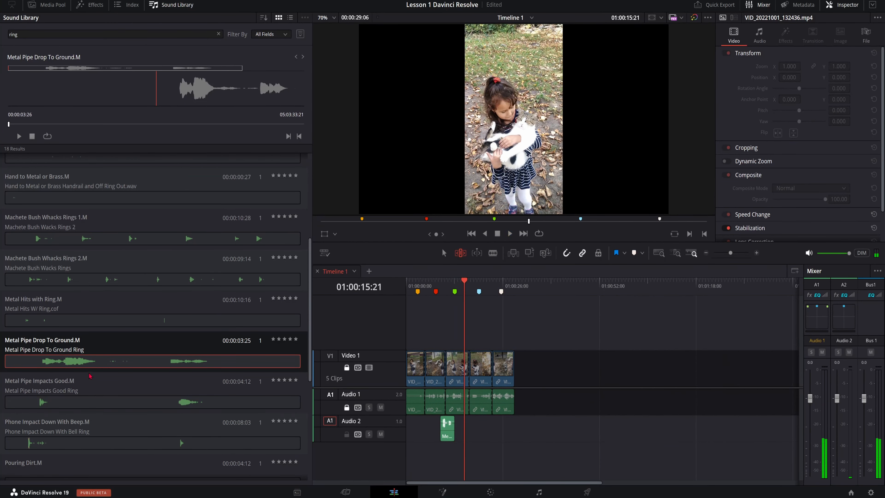
scroll(85, 373, down, 5)
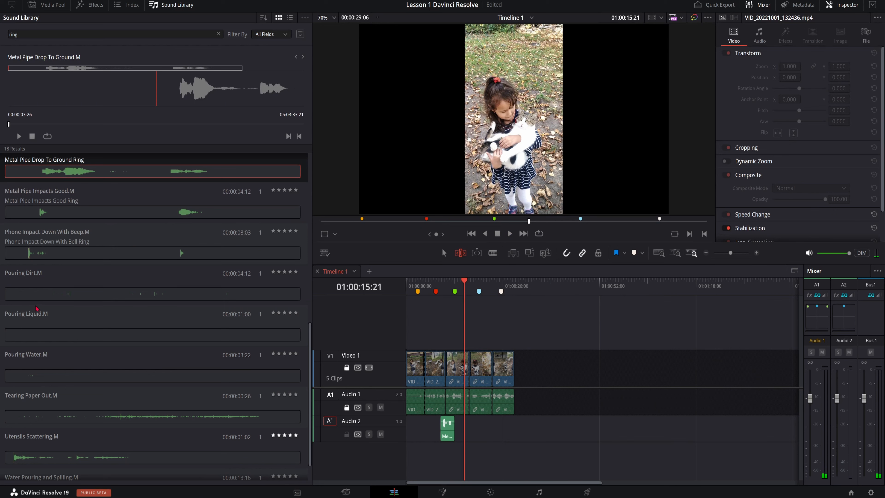
drag(28, 314, 469, 432)
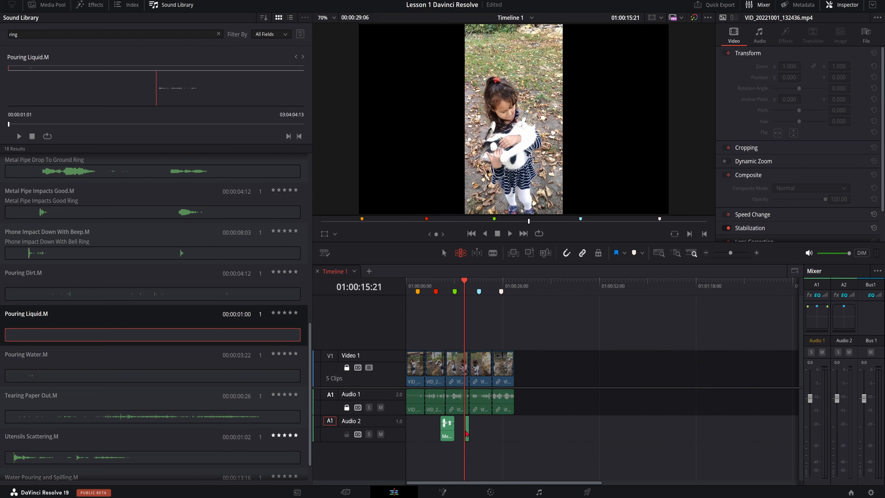
click(510, 234)
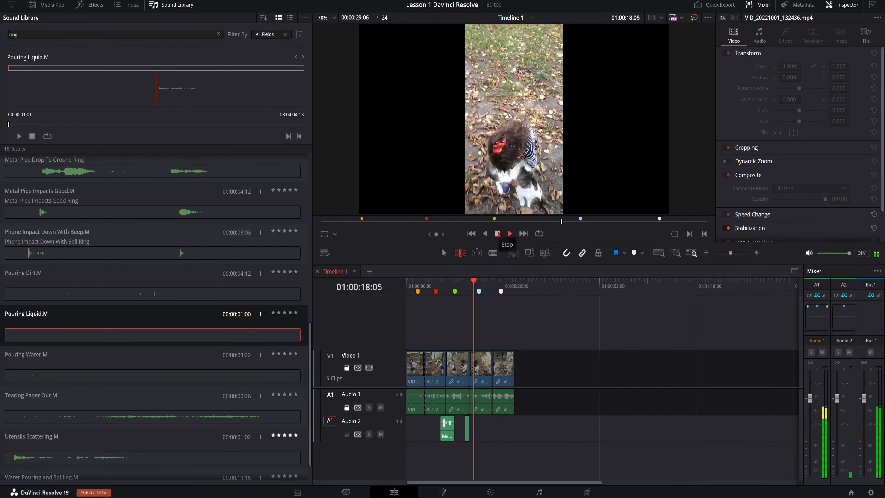
click(497, 233)
- Add Utensils Scattering.M to the Audio 2 track near 01:00:18:29 and move the playhead back to 01:00:17:01
scroll(35, 416, down, 1)
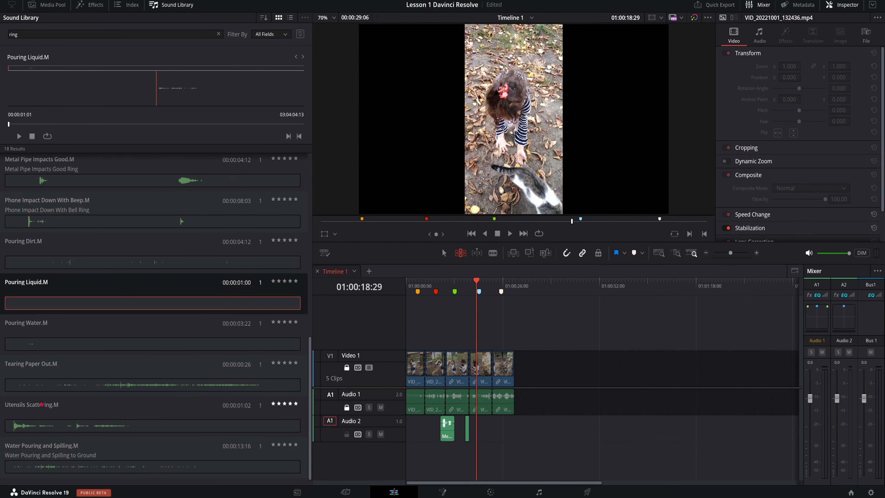
drag(26, 428, 481, 429)
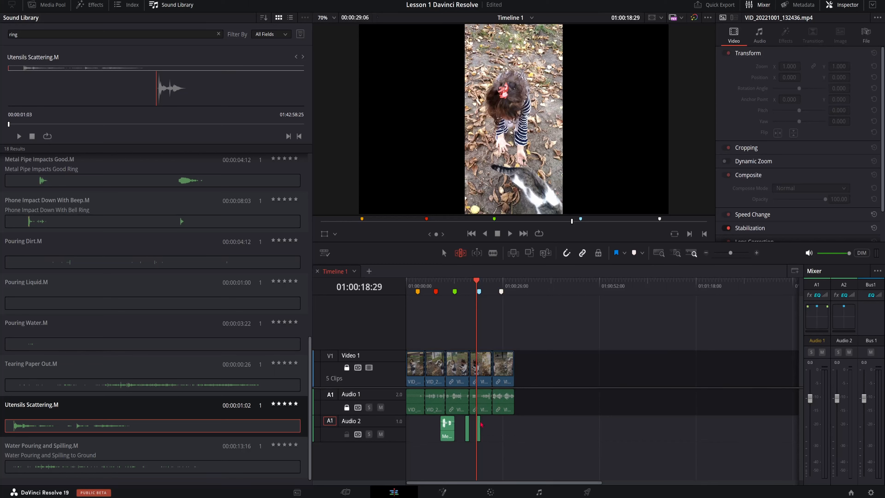
click(469, 281)
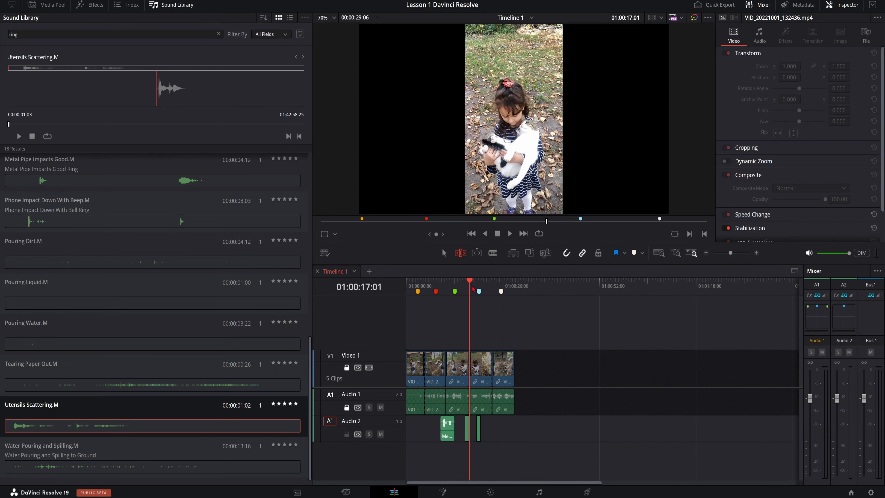
- Play the timeline from 01:00:17:01 past the Utensils Scattering.M clip and stop near 01:00:21:17
click(509, 233)
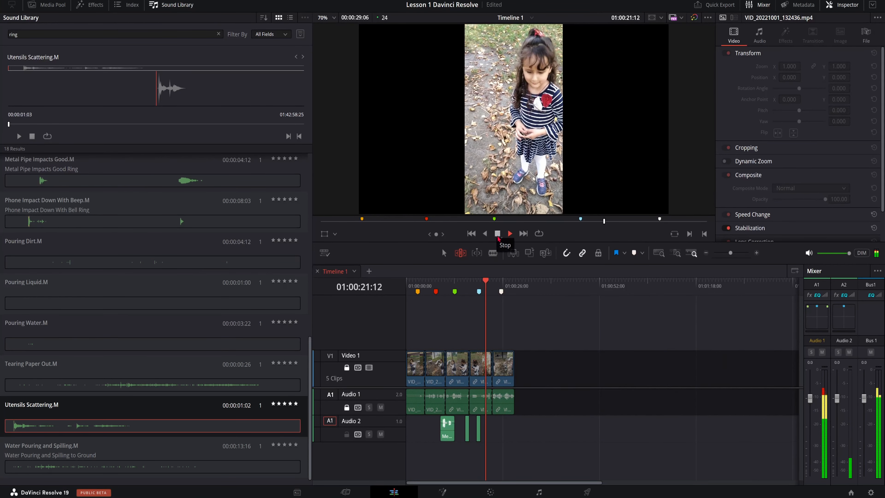
click(497, 234)
- Try Bed Bounces for Sex.M on the Audio 2 track at 01:00:21:17, play that section, and undo the addition
scroll(64, 209, up, 10)
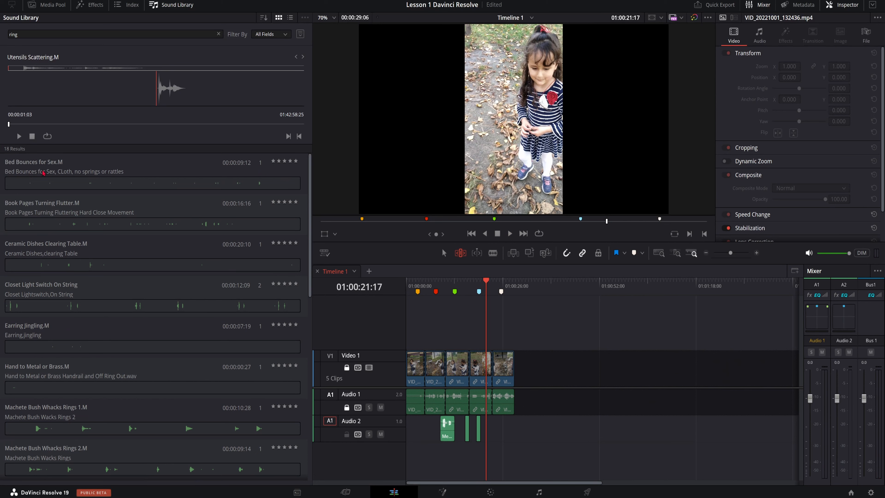
drag(26, 172, 484, 426)
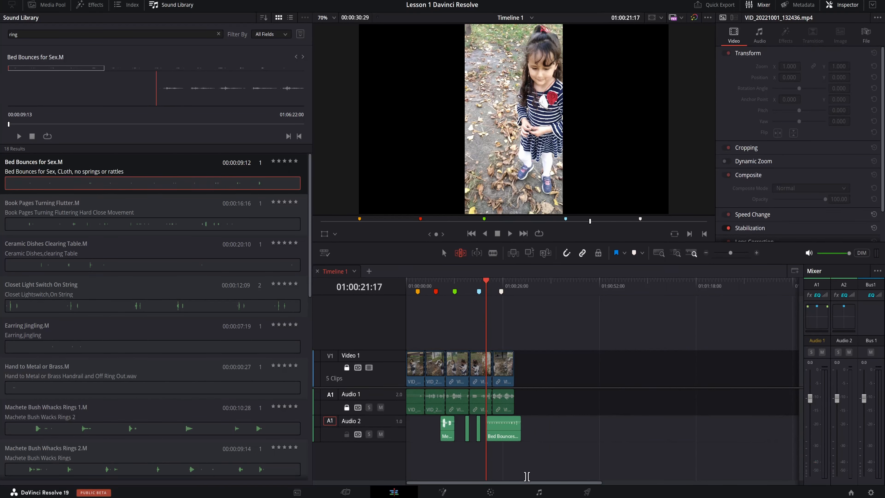
key(space)
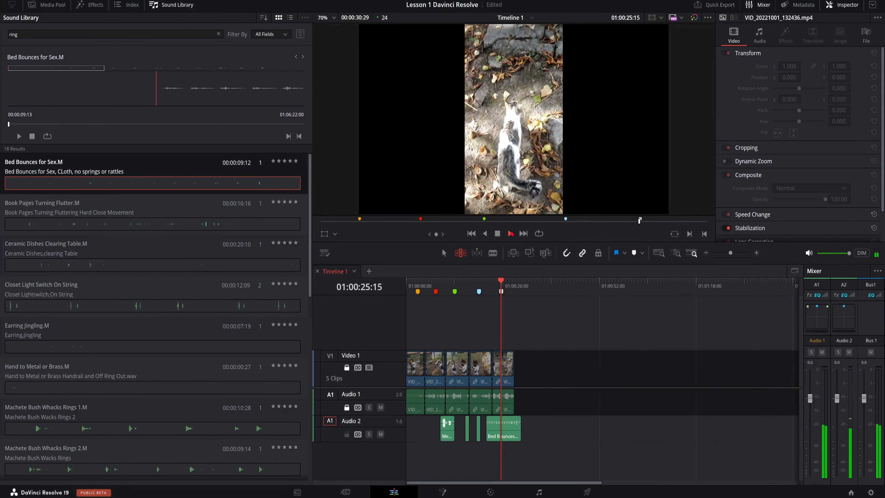
click(501, 234)
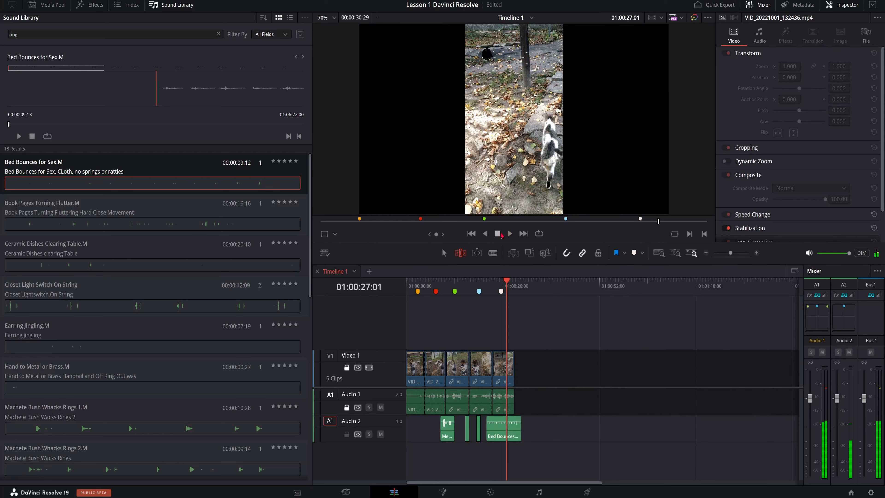
key(ctrl+z)
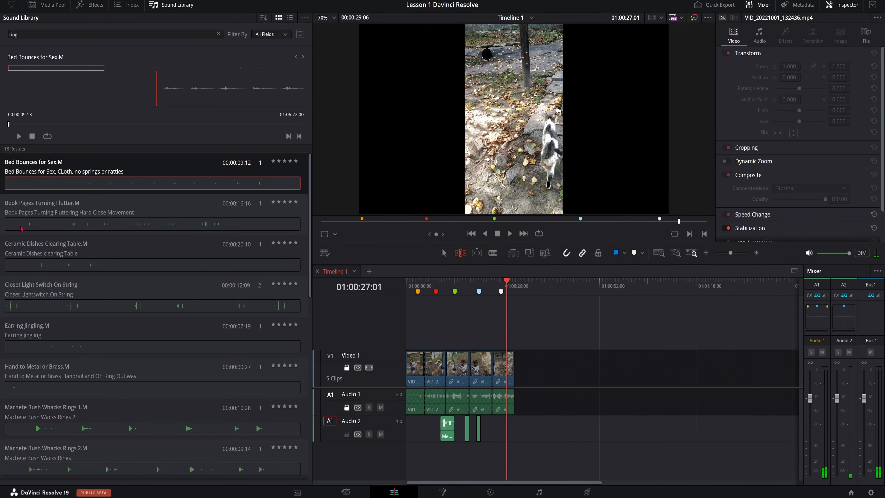
- Add Tearing Paper Out.M to the Audio 2 track at 01:00:27:01 and play that section to the end of the video
scroll(53, 270, down, 5)
scroll(71, 356, down, 3)
scroll(52, 383, down, 4)
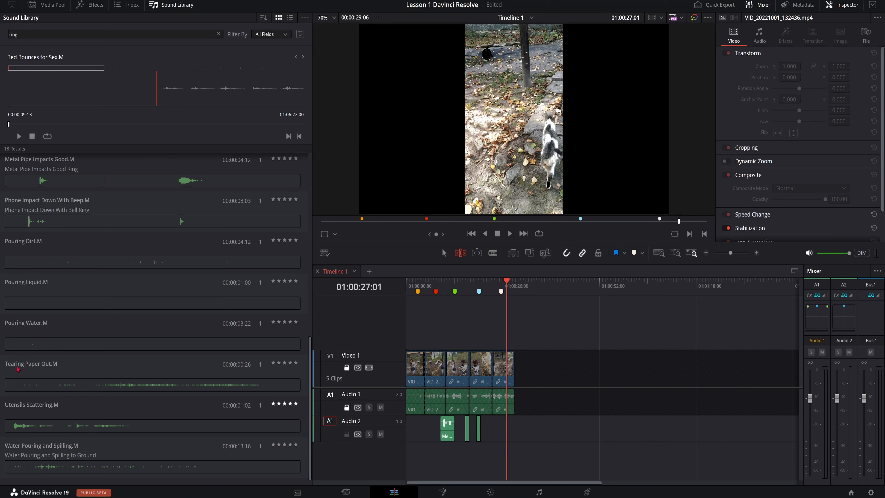
drag(17, 369, 507, 431)
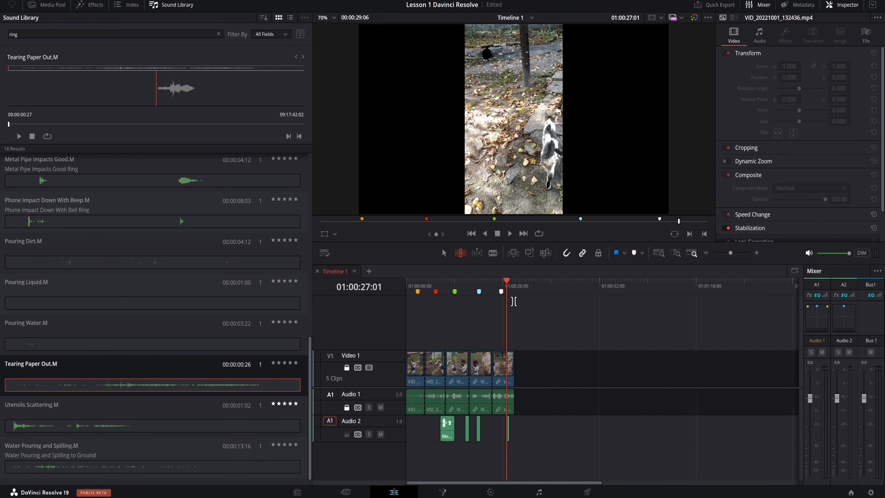
click(510, 234)
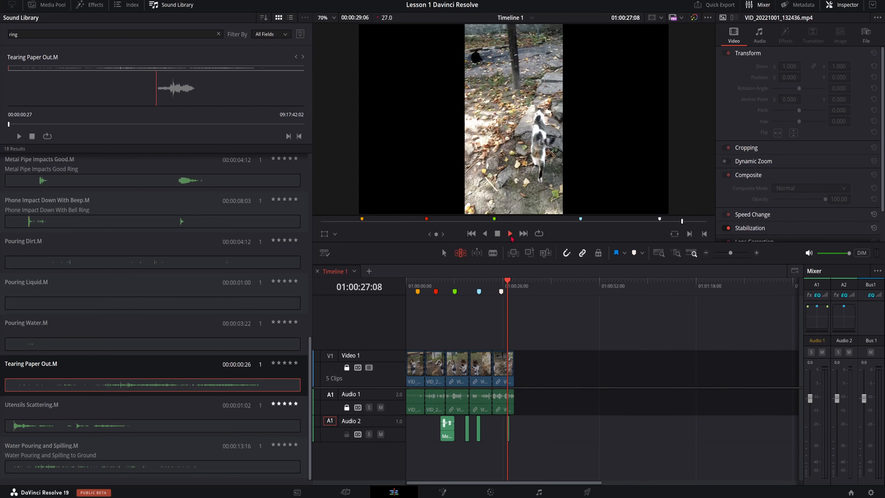
click(497, 234)
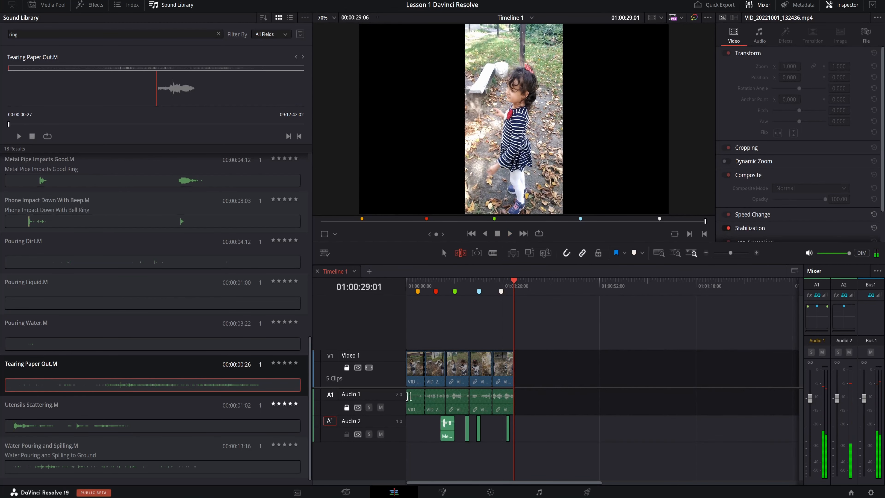
- Undo all the sound effect additions, including the Audio 2 track
key(ctrl+z)
key(ctrl+z)
key(ctrl+z)
key(ctrl+z)
key(ctrl+z)
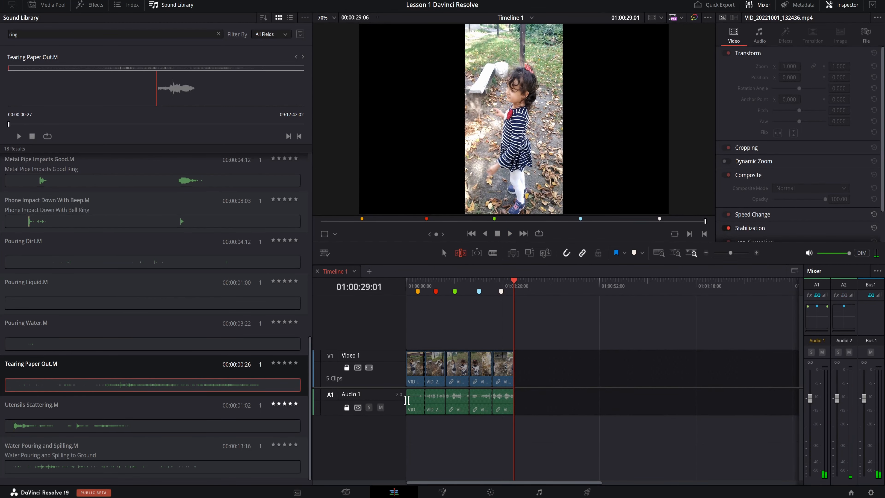
- Search the Sound Library for "bell" and add Bell Clang Resonance High.M on a new audio track at the red marker
click(10, 34)
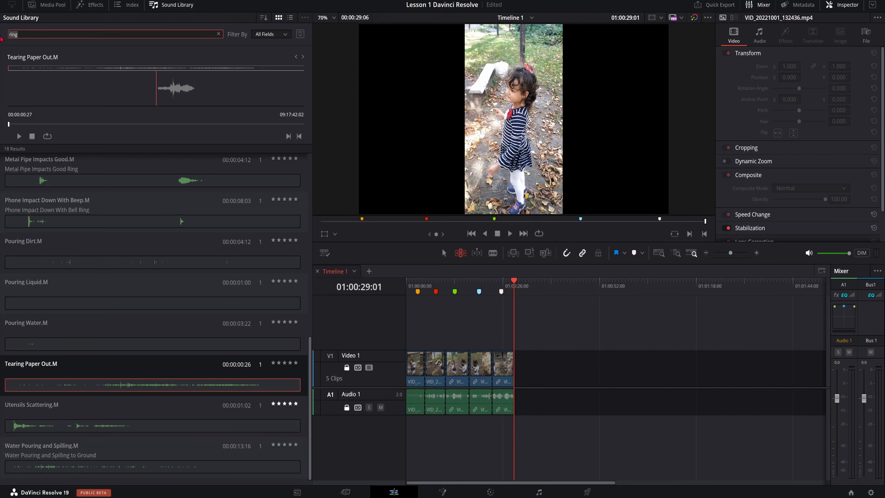
text(bell)
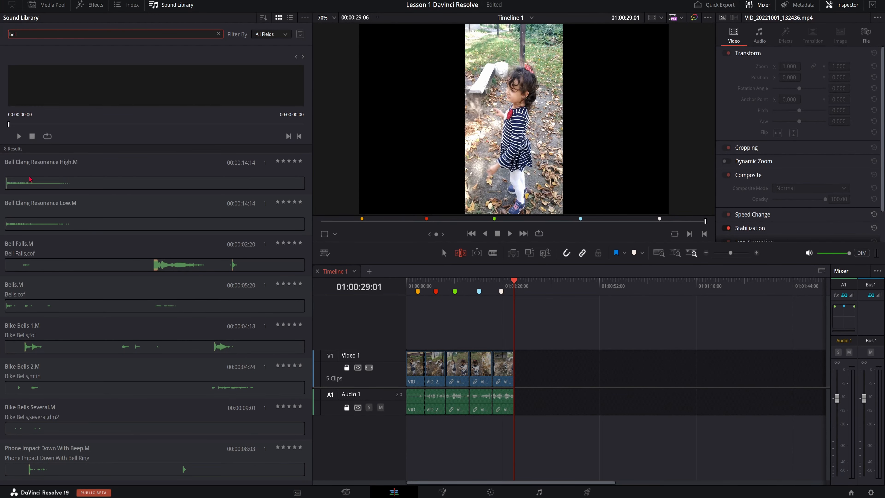
drag(21, 185, 438, 428)
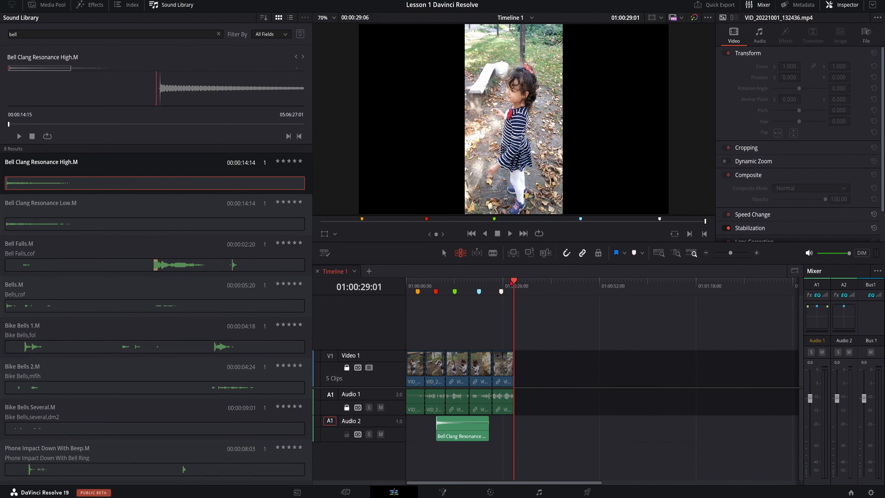
- Play the timeline from just before the red marker through the start of the bell clang clip
click(431, 283)
key(space)
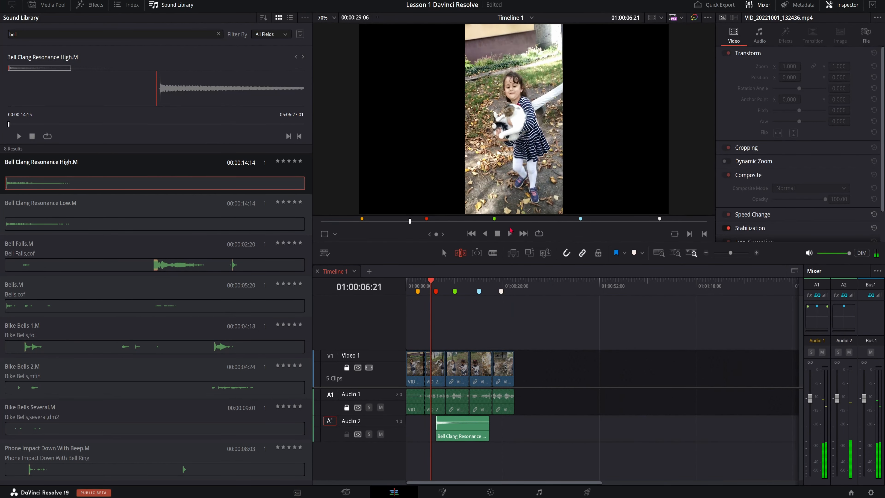
click(509, 233)
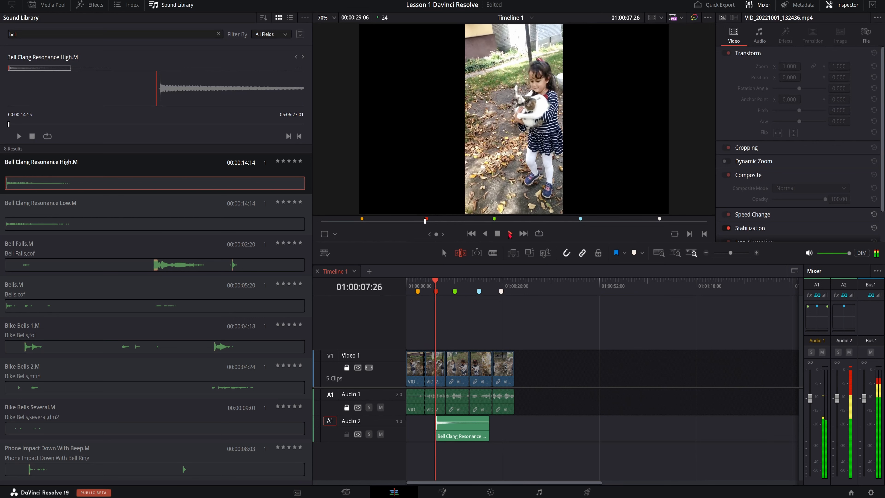
click(495, 237)
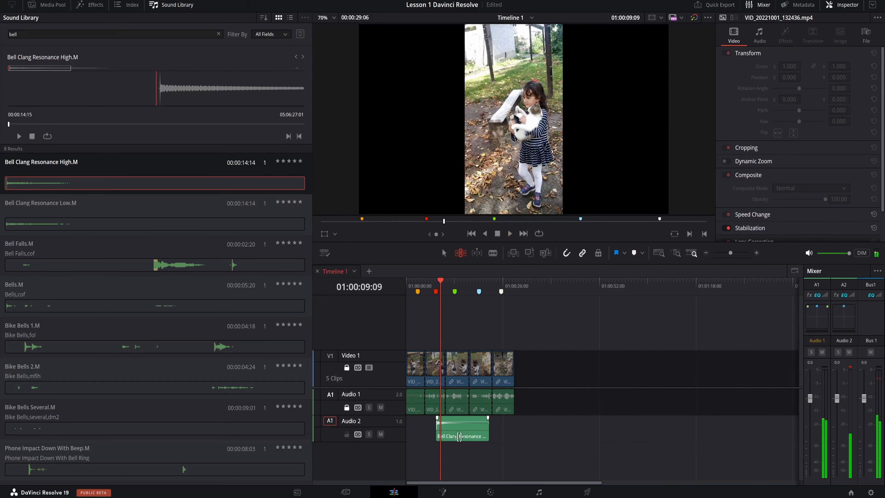
- Move the bell clang clip to end with the last video clip, and add Bike Bells 2.M to Audio 2 near the orange marker
click(459, 437)
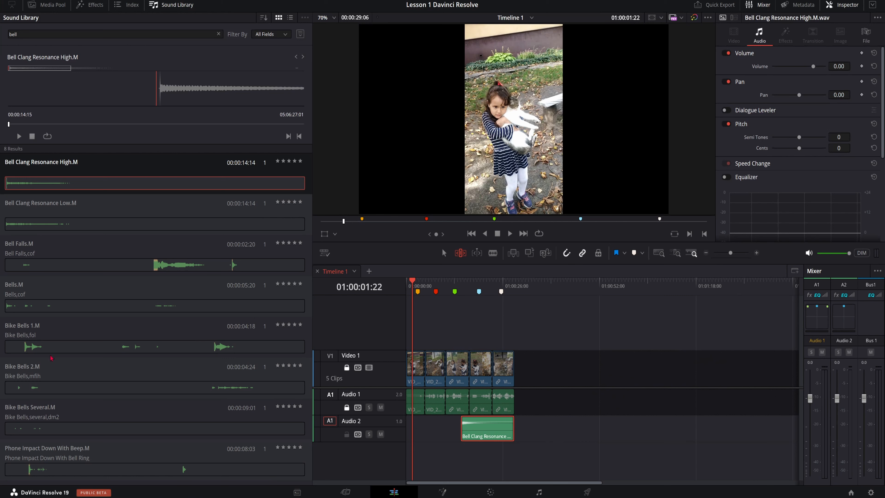
click(15, 374)
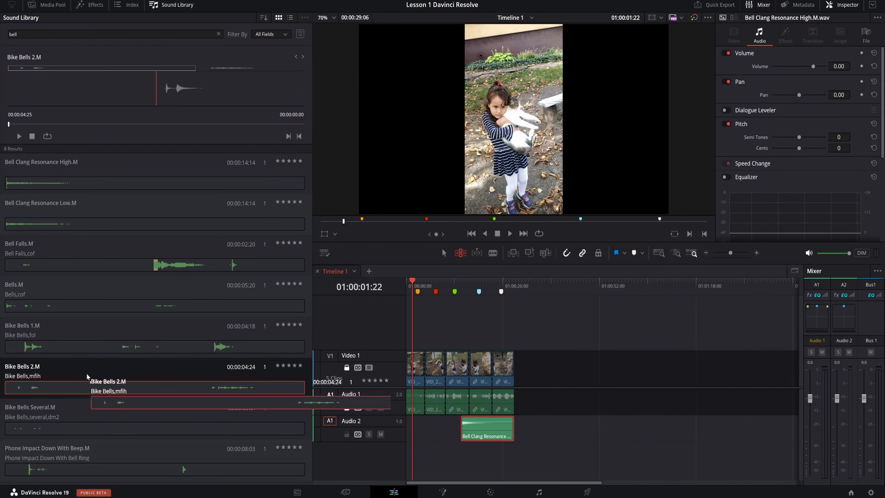
drag(127, 387, 419, 420)
- Play the bike bells section from the orange marker at 01:00:03:04 and move the playhead back to 01:00:05:02
click(419, 292)
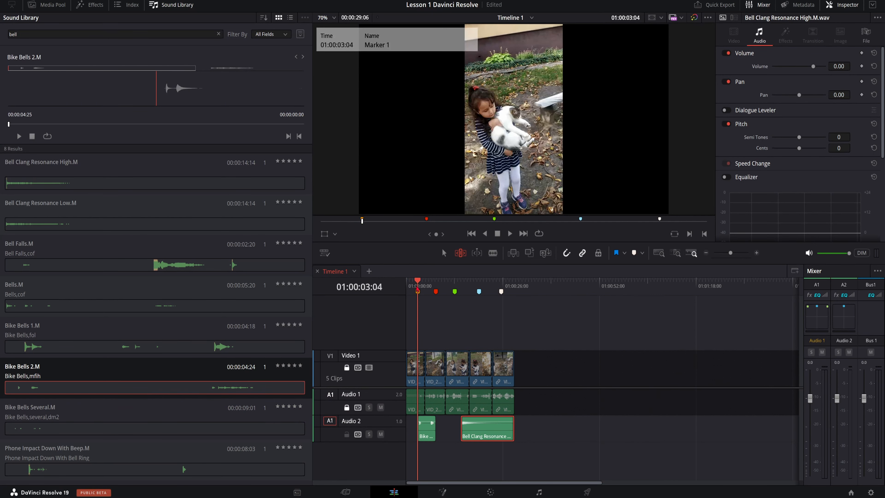
click(511, 234)
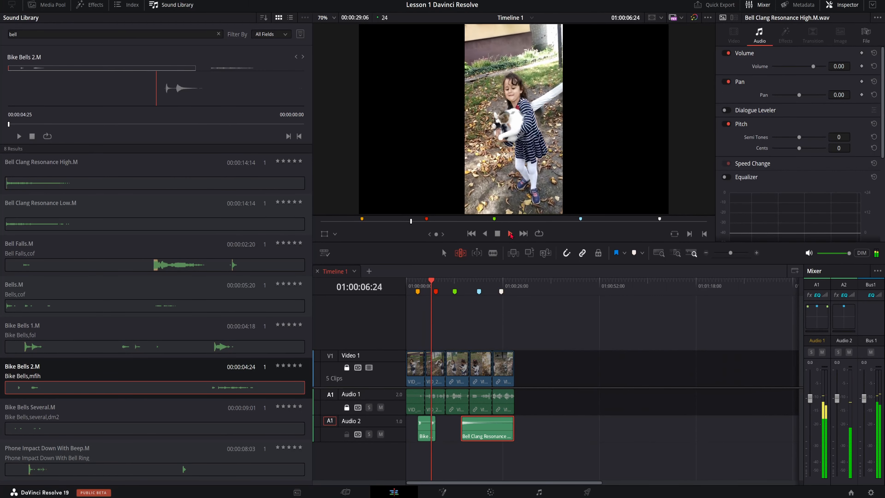
click(511, 235)
click(429, 285)
drag(430, 284, 425, 284)
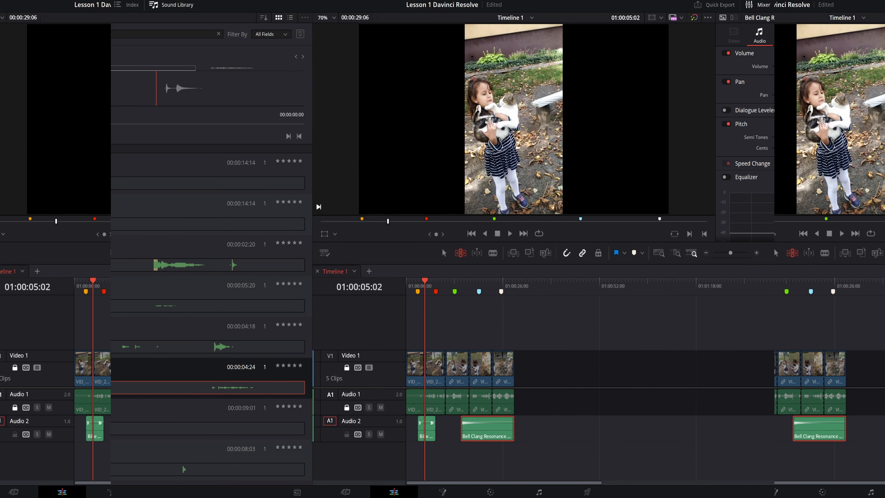
- Open the Media Pool and switch it repeatedly between full height and half height
click(46, 6)
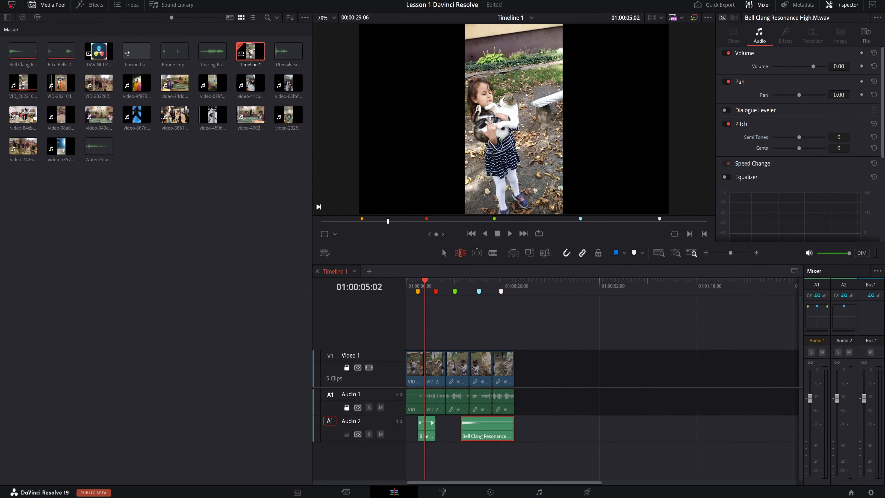
click(11, 5)
click(11, 4)
click(11, 5)
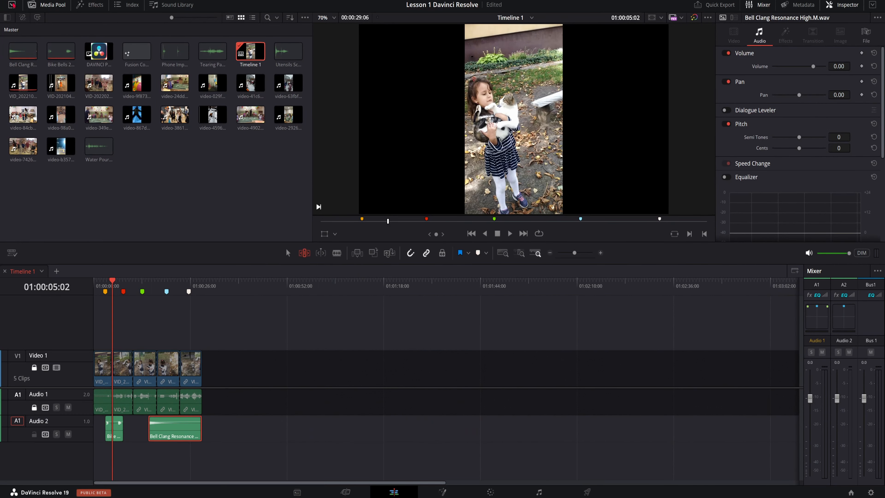
click(11, 4)
click(11, 4)
click(12, 4)
click(12, 4)
click(12, 4)
click(12, 4)
- Show and hide the Media Pool's bin list, keeping the Media Pool at full height
click(7, 18)
click(7, 18)
click(8, 18)
click(12, 4)
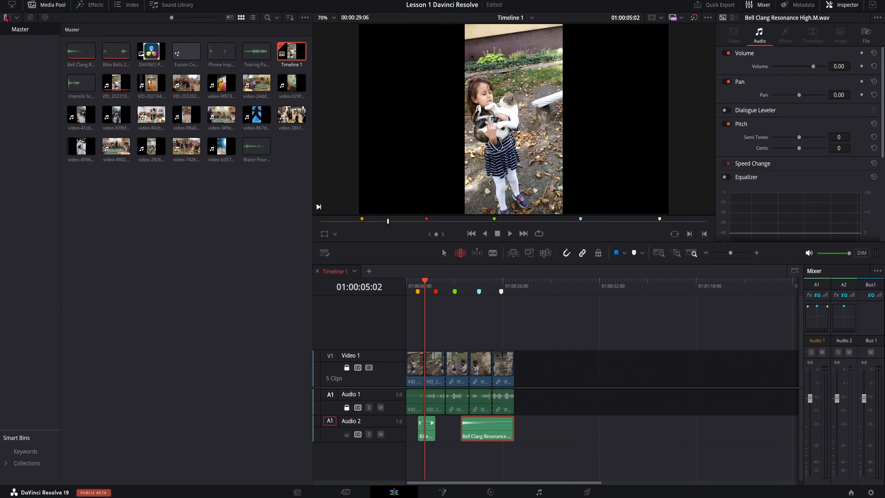
click(7, 18)
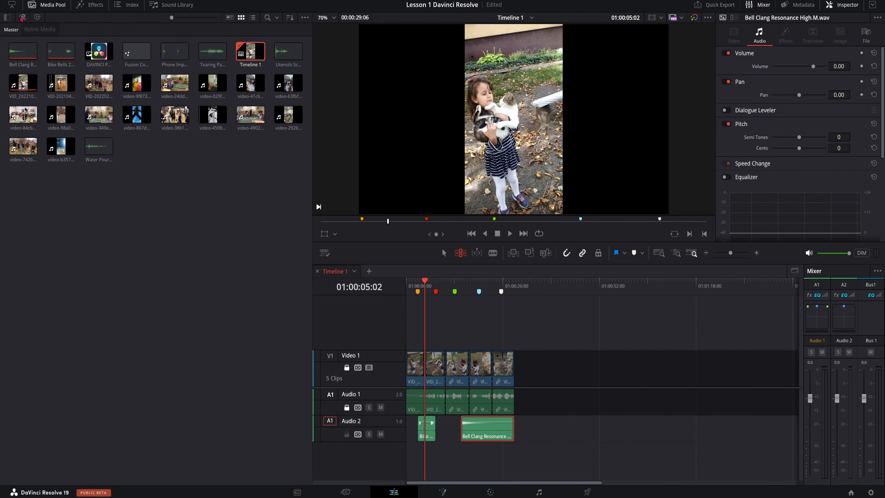
- View the Relink Media options without relinking anything, and try Transcribe With Speaker Detection, declining the Studio upgrade
click(23, 19)
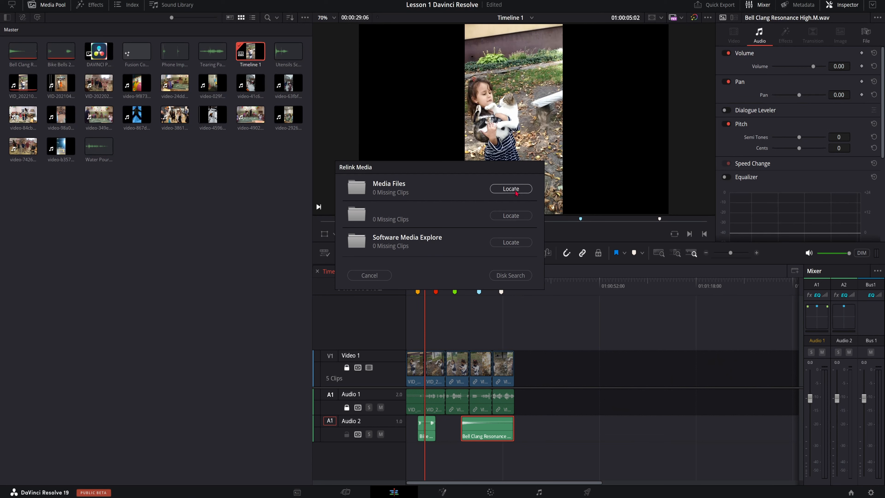
click(379, 275)
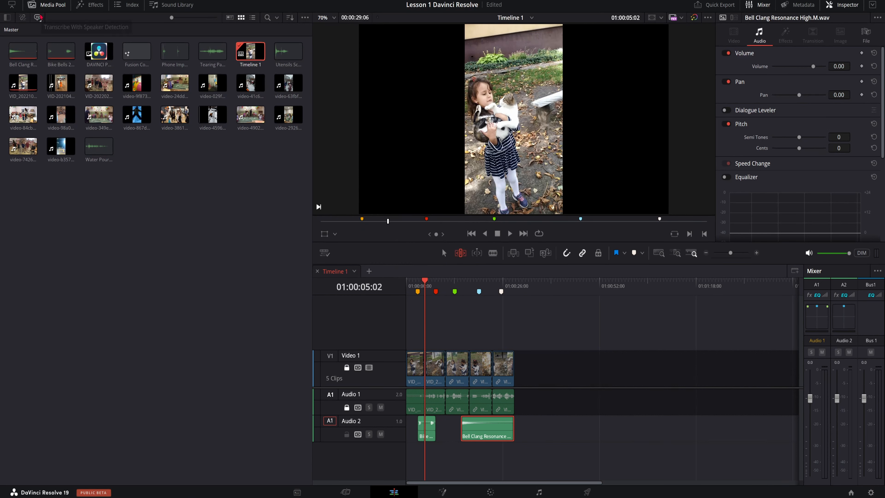
click(38, 19)
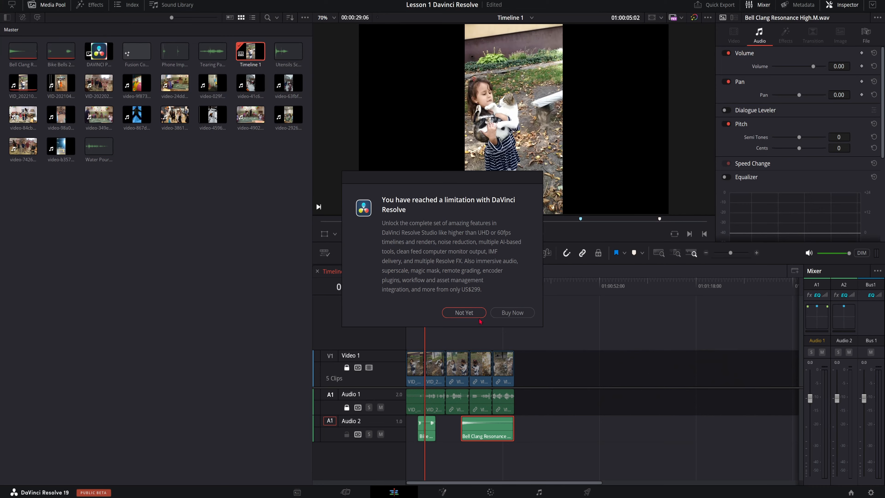
click(462, 316)
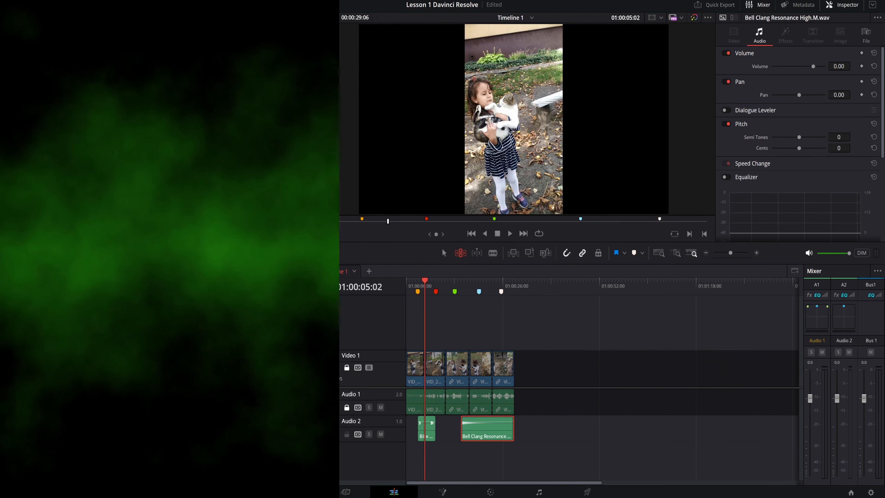